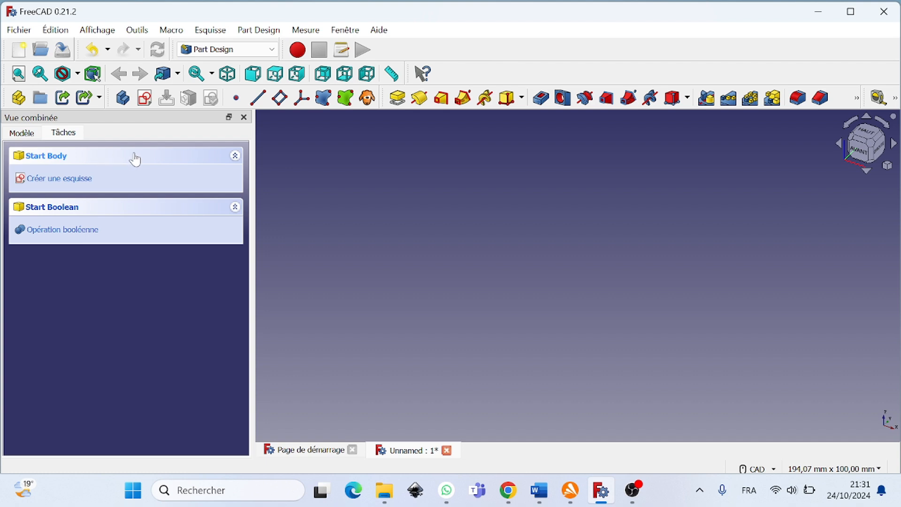
Step: Start a sketch on the XZ plane and draw a rectangle about 59 mm wide and 12 mm high across the vertical axis
left_click(61, 177)
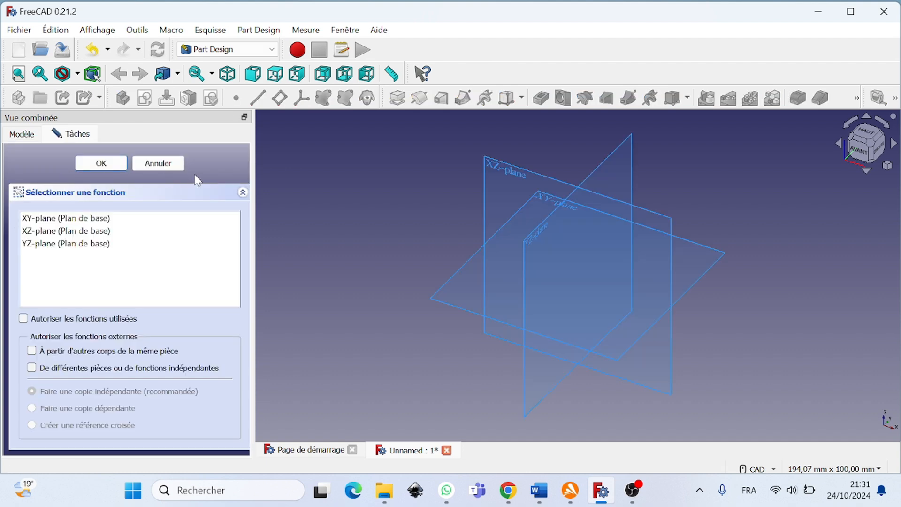
left_click(148, 230)
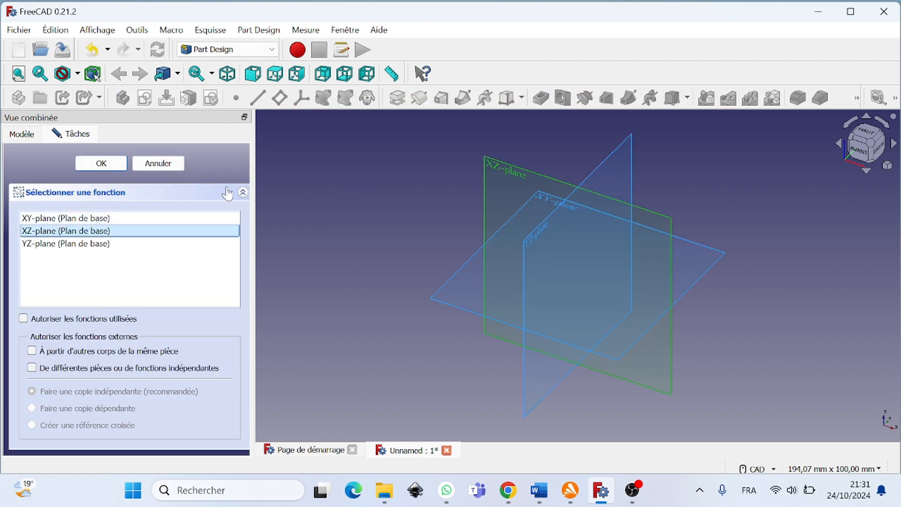
left_click(109, 163)
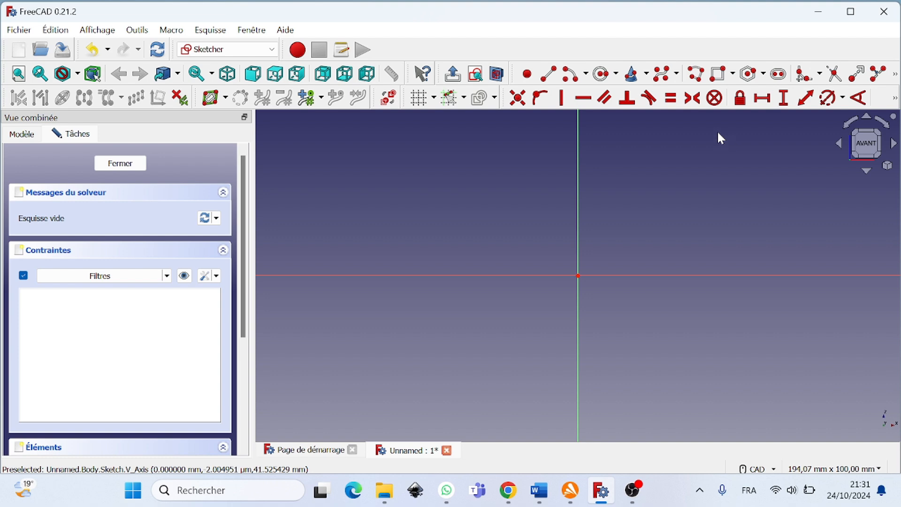
left_click(718, 73)
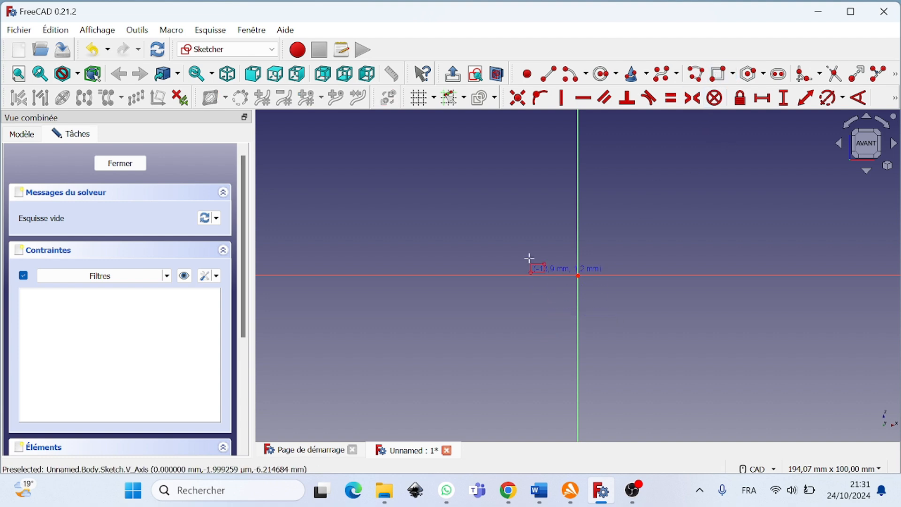
left_click(505, 221)
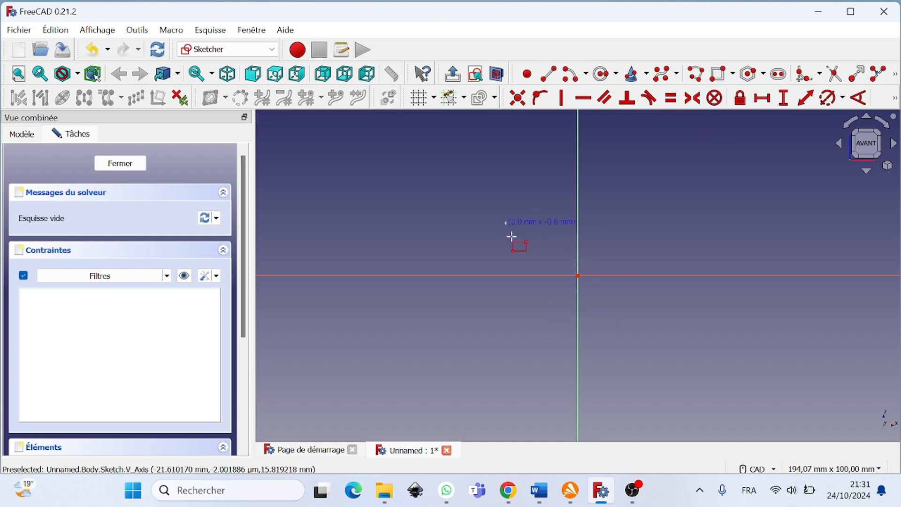
left_click(702, 262)
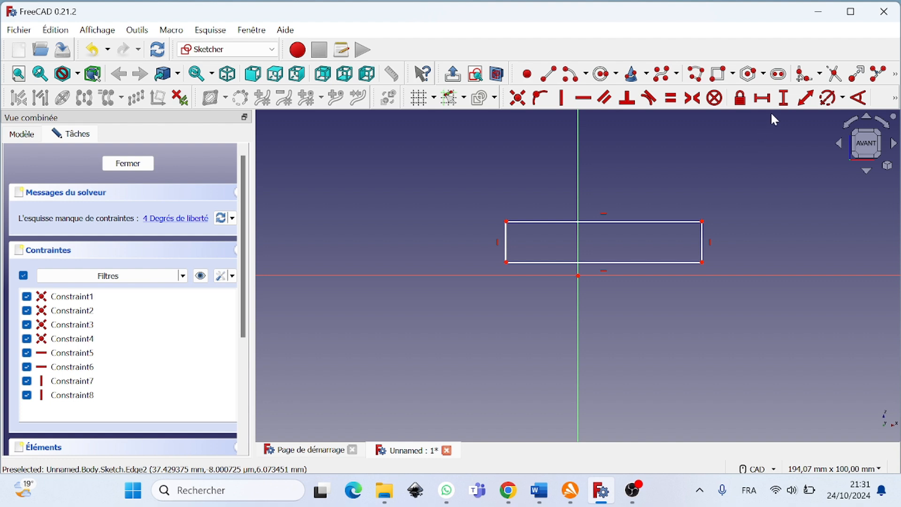
Step: Constrain the rectangle's height to 15 mm with a vertical distance on its right edge
left_click(787, 101)
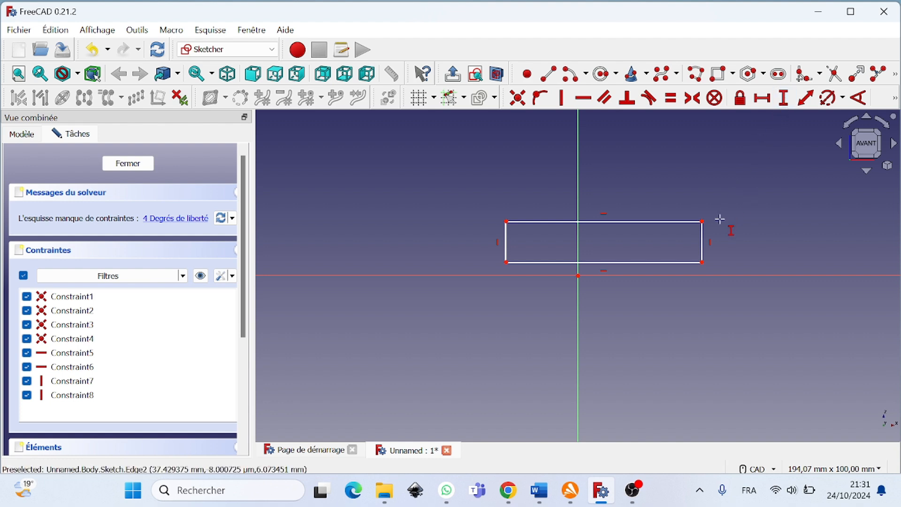
left_click(703, 242)
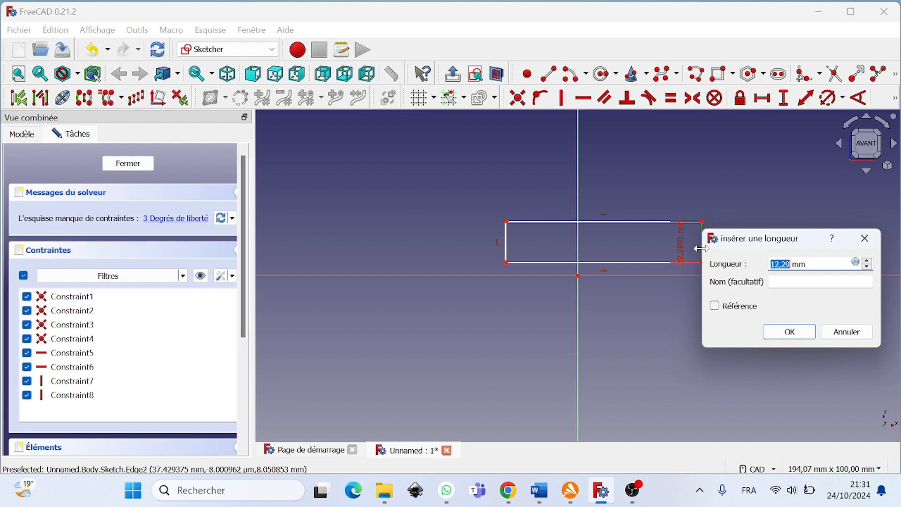
type("&(")
key("BackSpace")
key("BackSpace")
type("15")
key("Return")
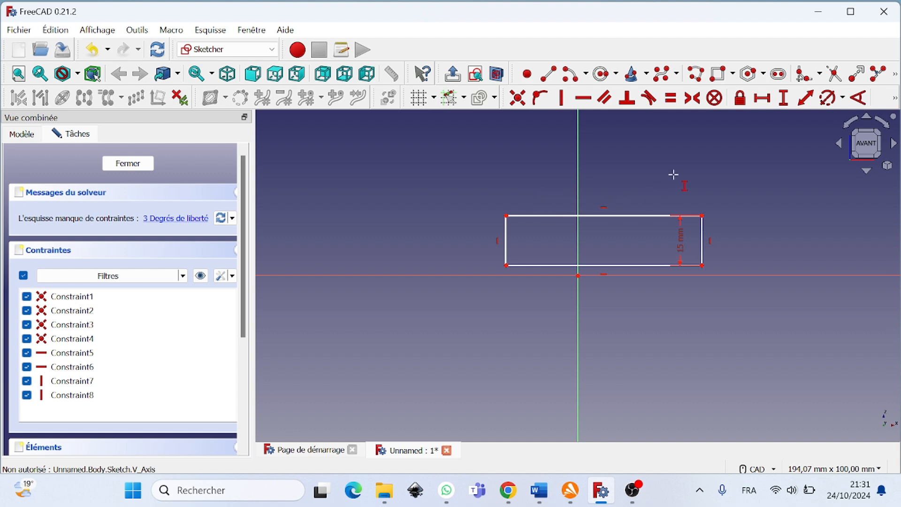
Step: Constrain the rectangle's width to 75 mm with a horizontal distance on its upper edge
left_click(762, 98)
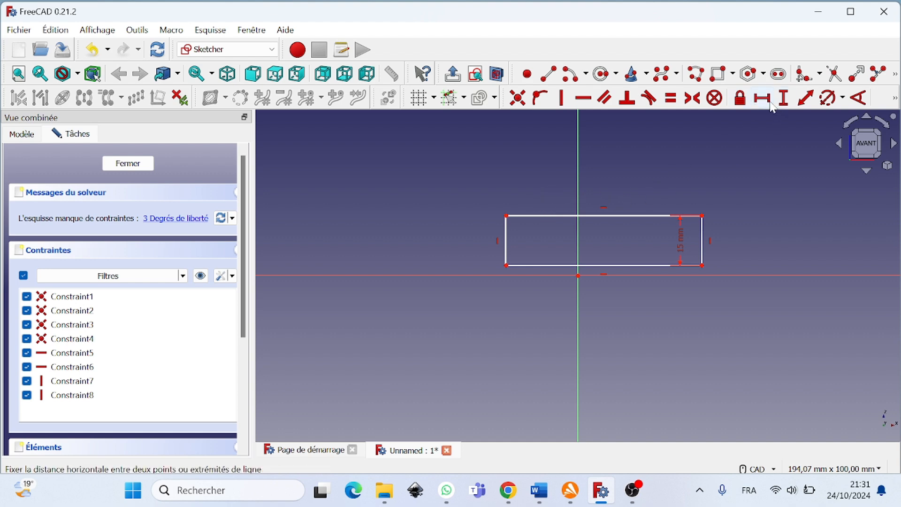
left_click(614, 215)
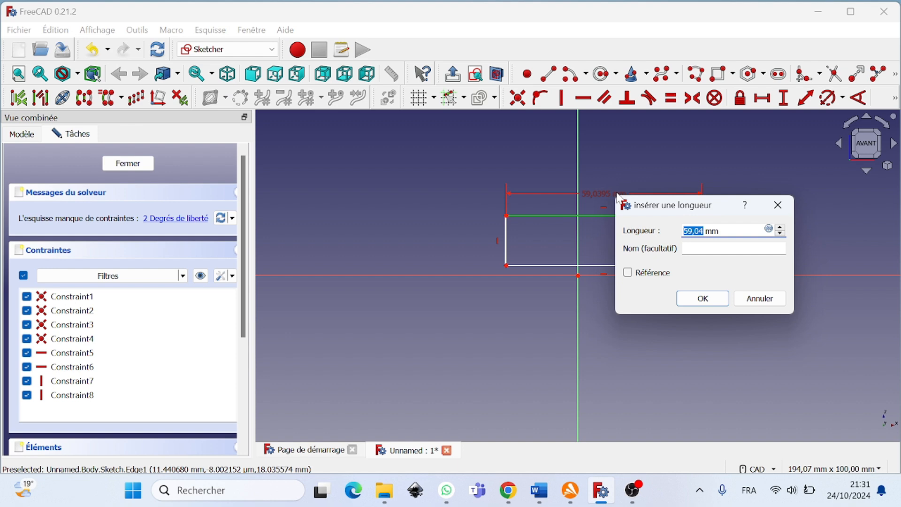
type("75")
key("Return")
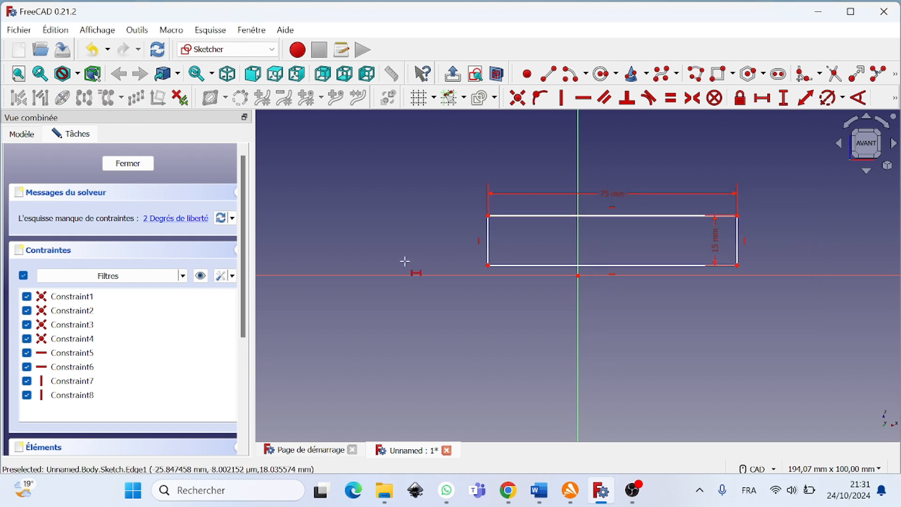
Step: Make the rectangle's two lower corners symmetric about the vertical axis and delete the redundant horizontal constraint on the lower edge
left_click(488, 266)
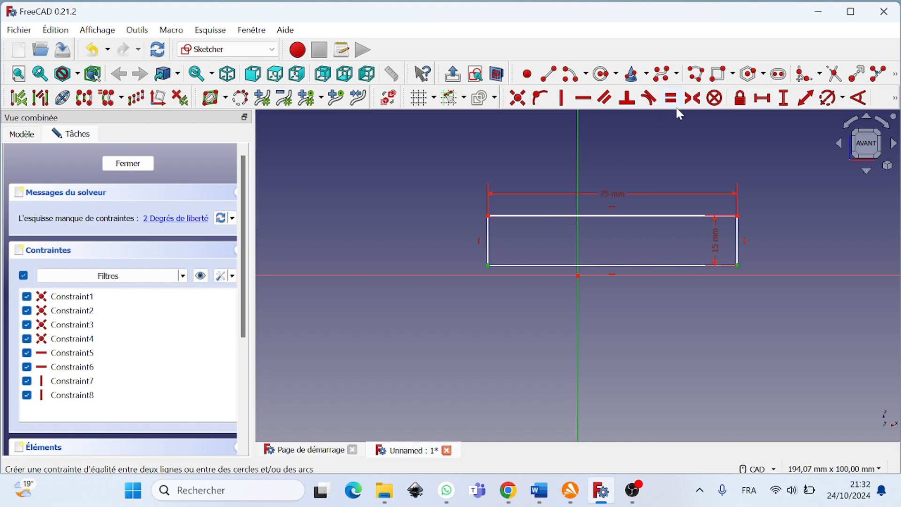
left_click(698, 99)
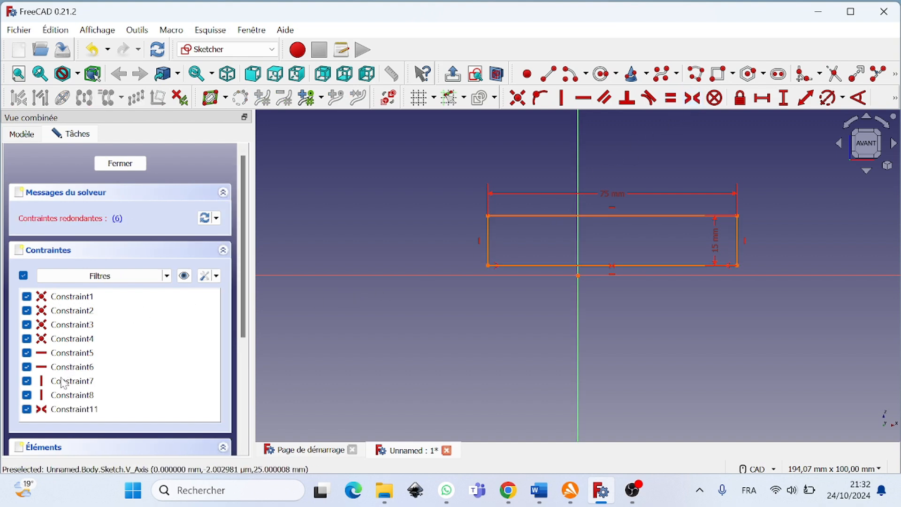
left_click(78, 368)
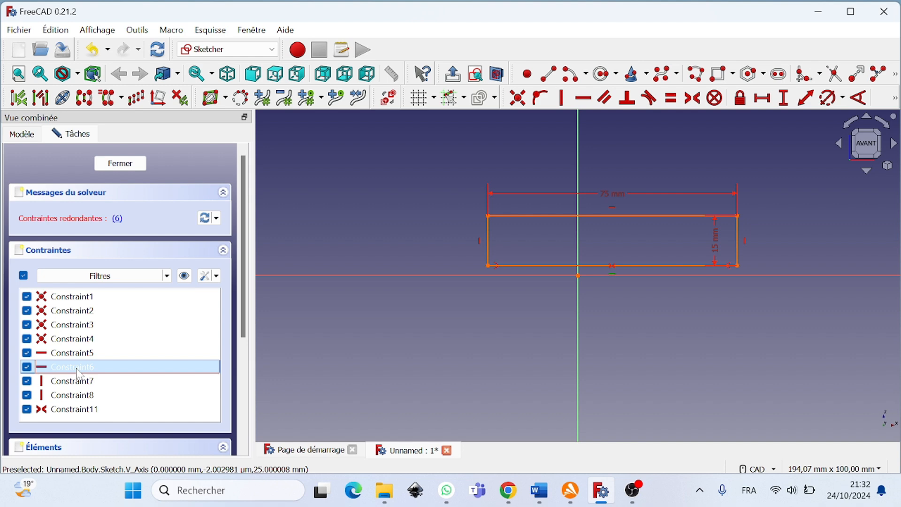
key("Delete")
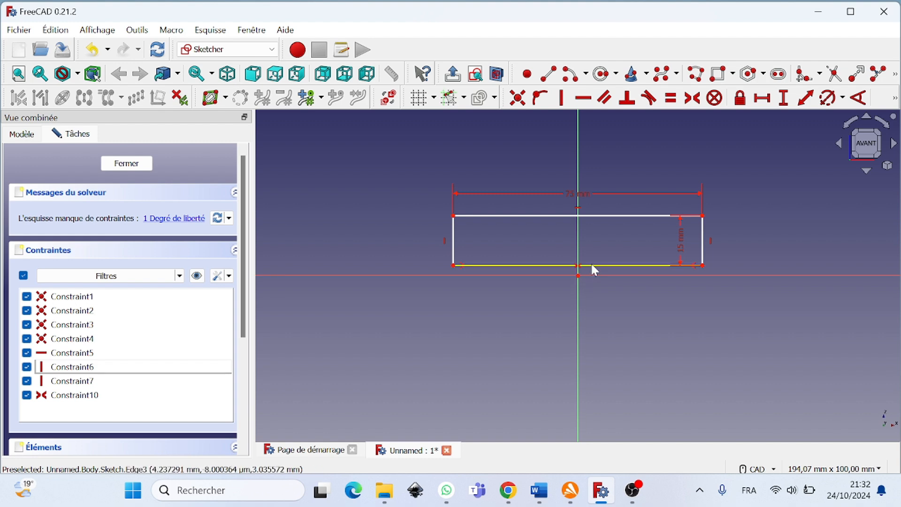
Step: Set the vertical distance between the rectangle's lower right corner and the origin to 0 mm, and close the sketch
left_click_drag(590, 265, 593, 274)
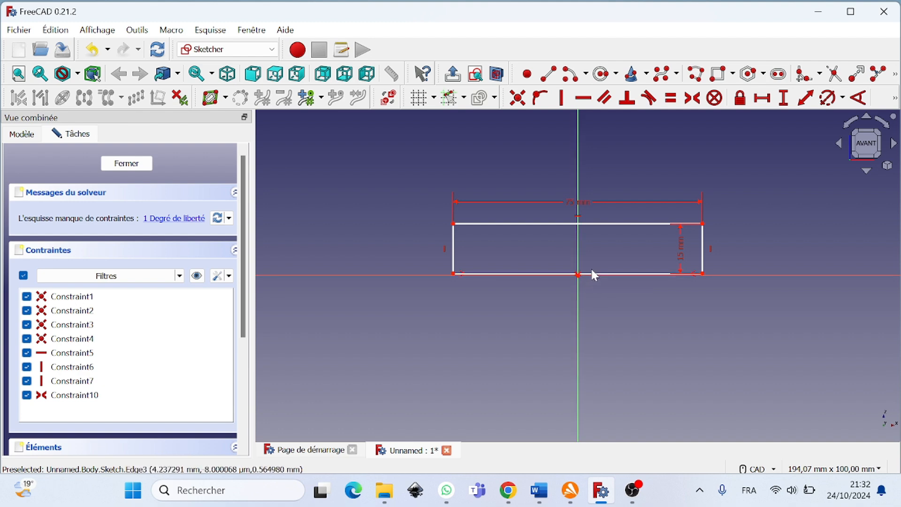
left_click_drag(591, 274, 592, 255)
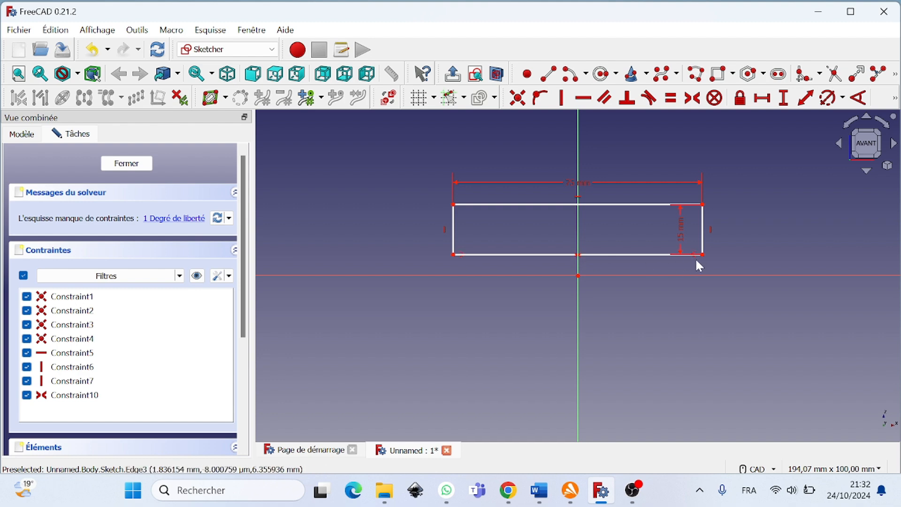
left_click(790, 101)
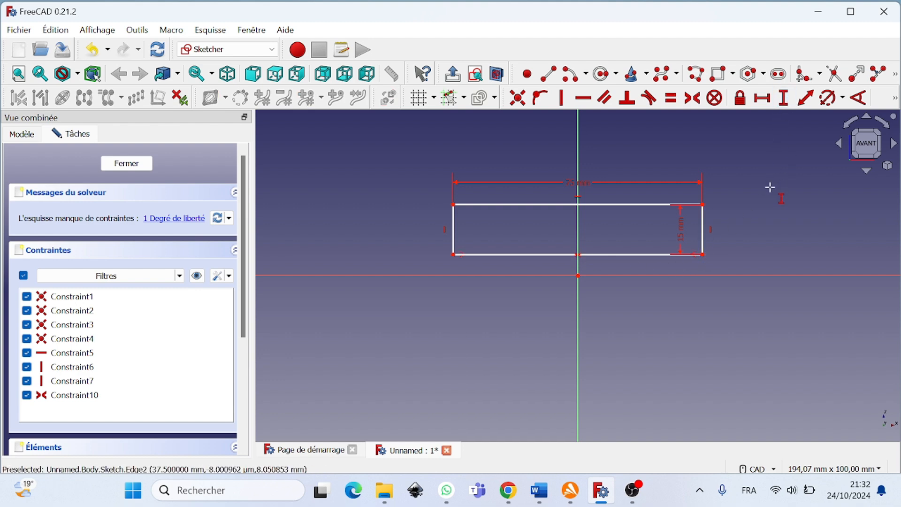
left_click(703, 254)
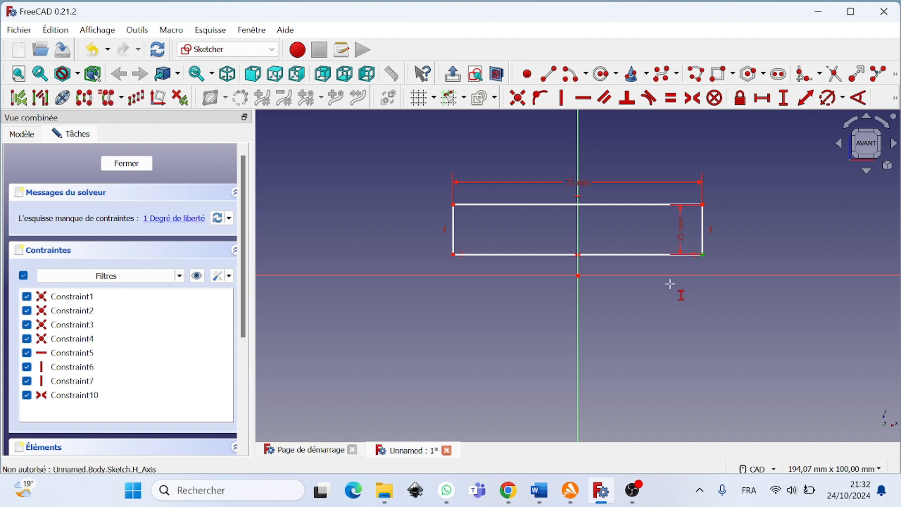
left_click(578, 275)
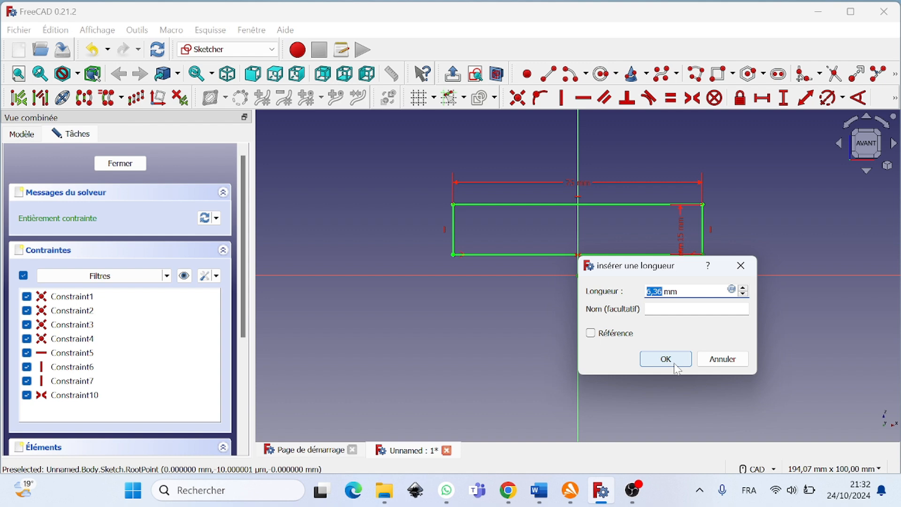
type("0")
left_click(666, 359)
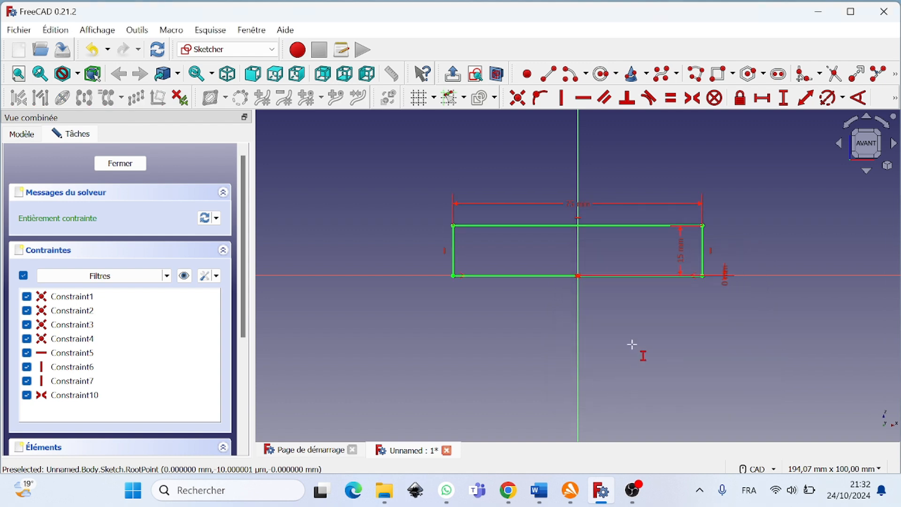
left_click(104, 163)
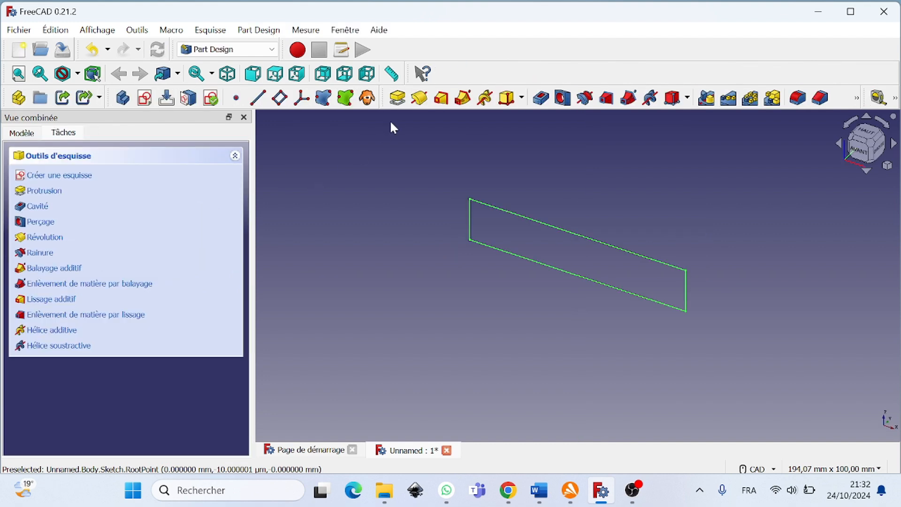
Step: Revolve the rectangle sketch 360° around the X axis to form a solid cylinder
left_click(418, 98)
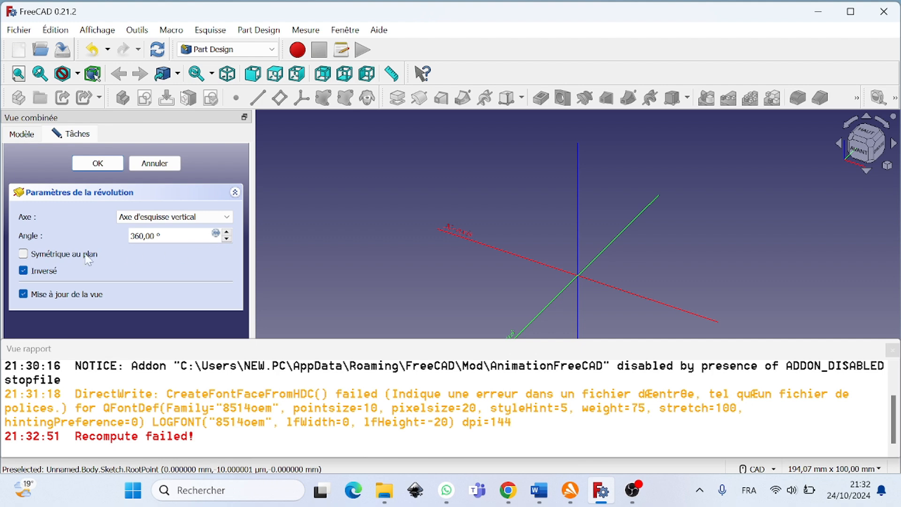
left_click(84, 257)
left_click(83, 255)
left_click(892, 349)
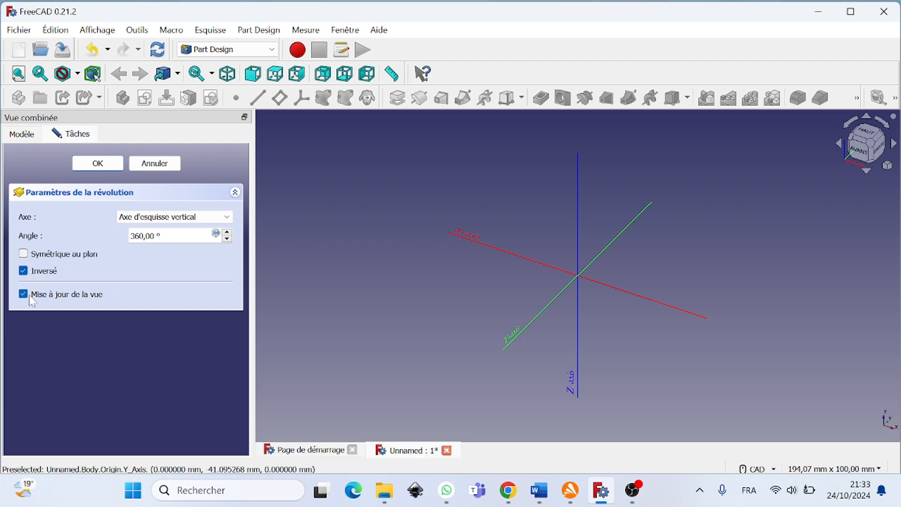
left_click(200, 226)
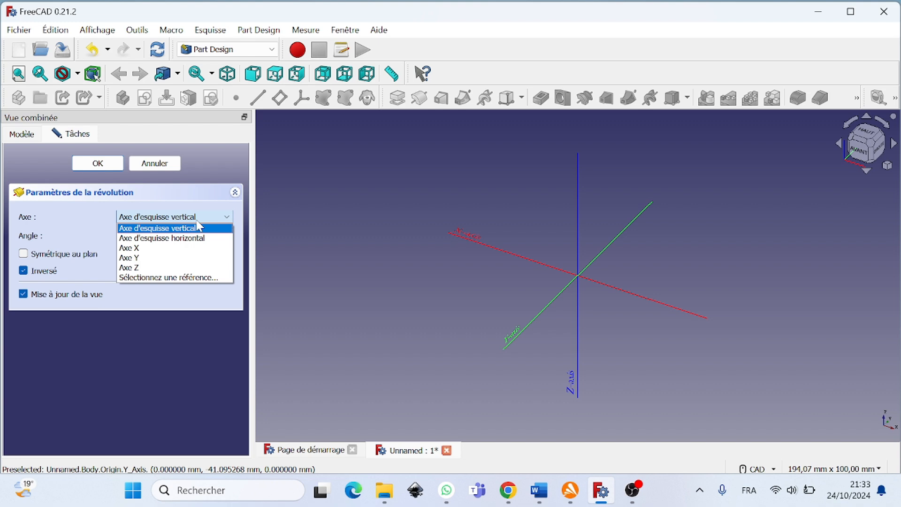
left_click(186, 250)
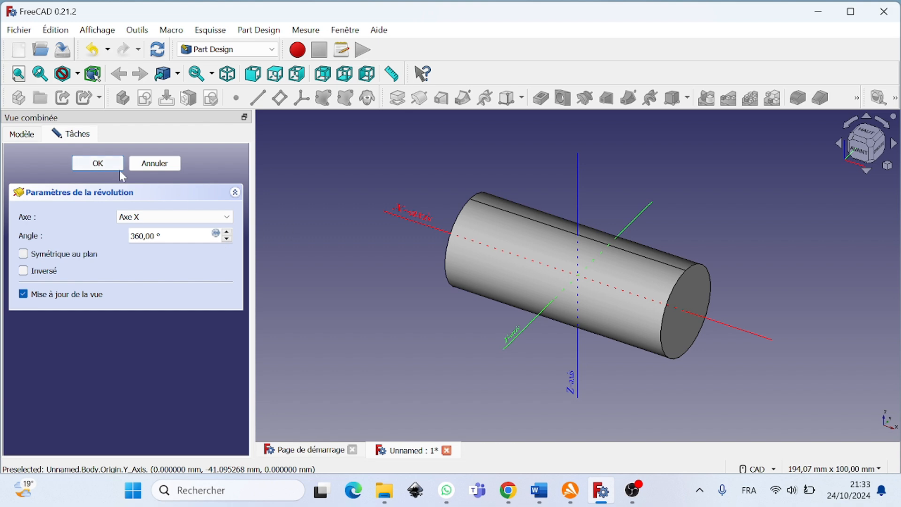
left_click(94, 163)
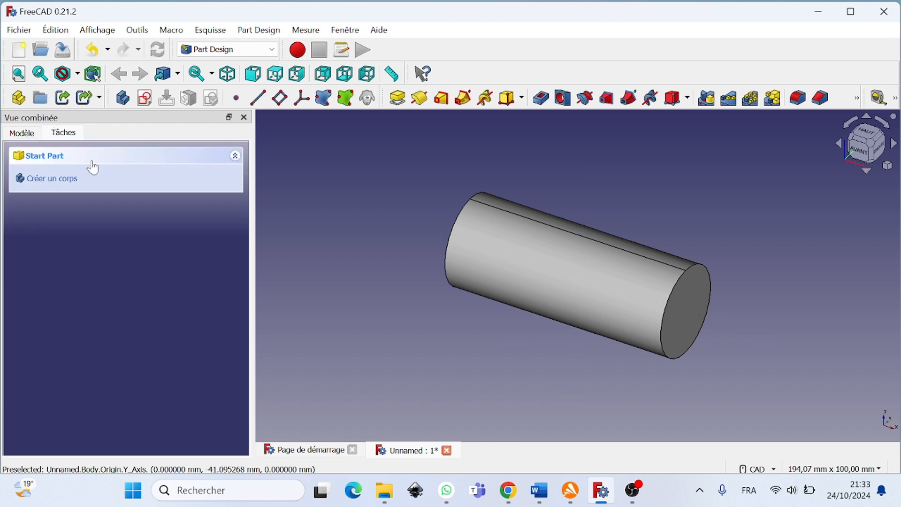
Step: Start a sketch on the cylinder's right end face and draw a circle of about 11 mm radius centred on the origin
scroll(369, 270, "up", 2)
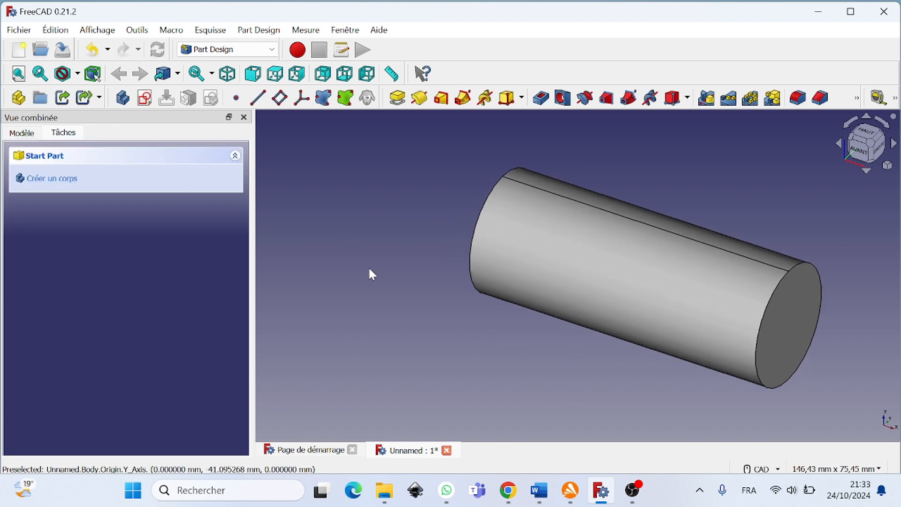
scroll(370, 270, "down", 4)
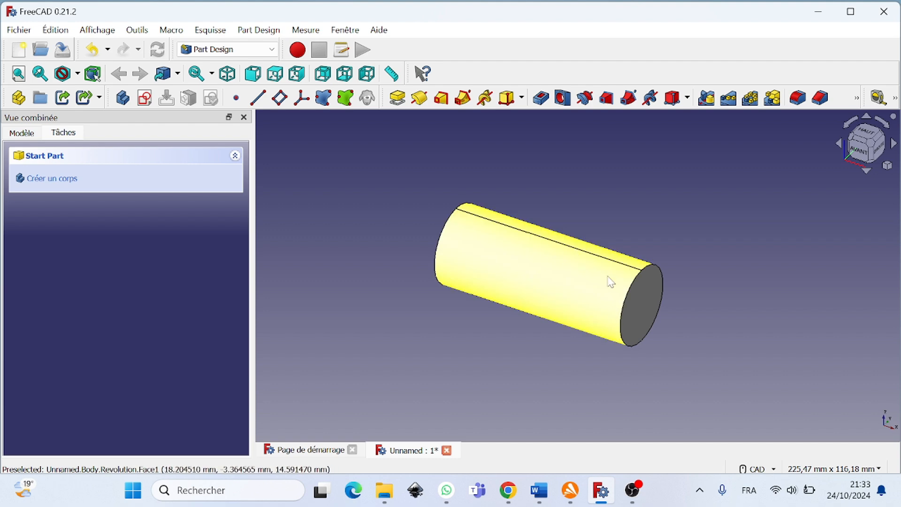
left_click(646, 306)
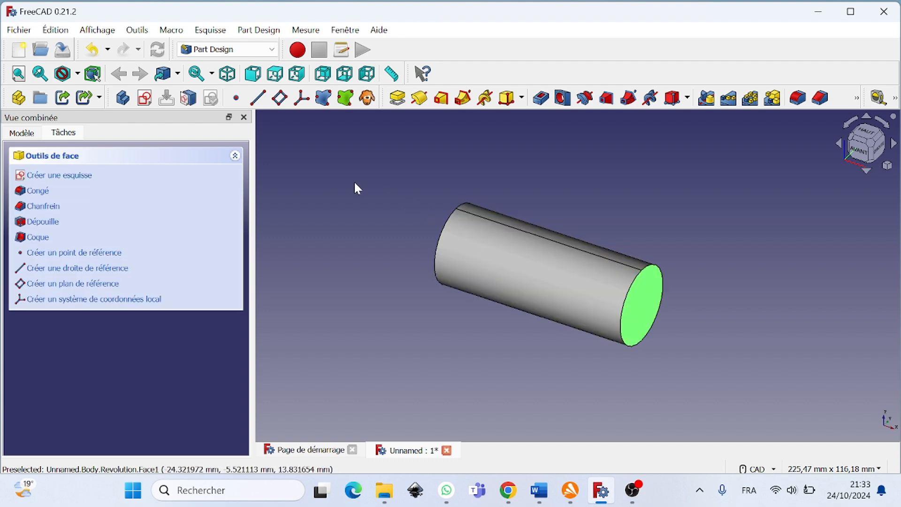
left_click(70, 175)
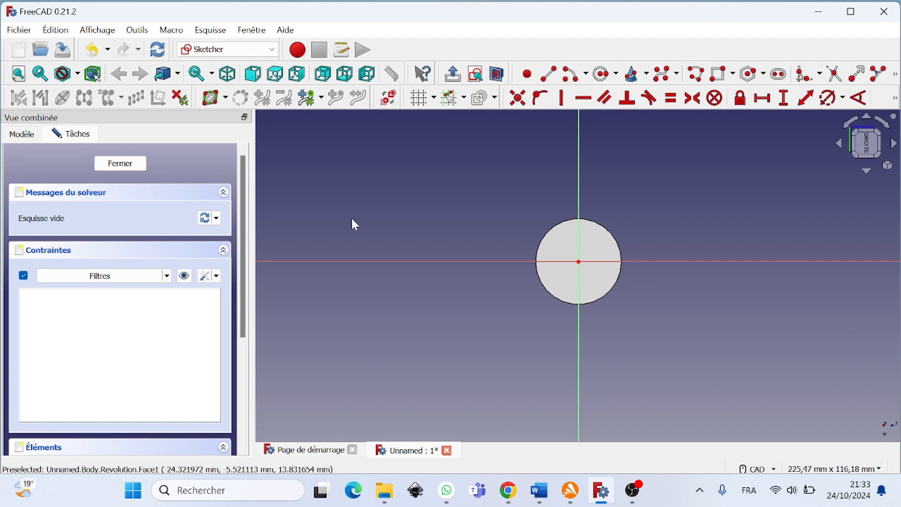
left_click(604, 76)
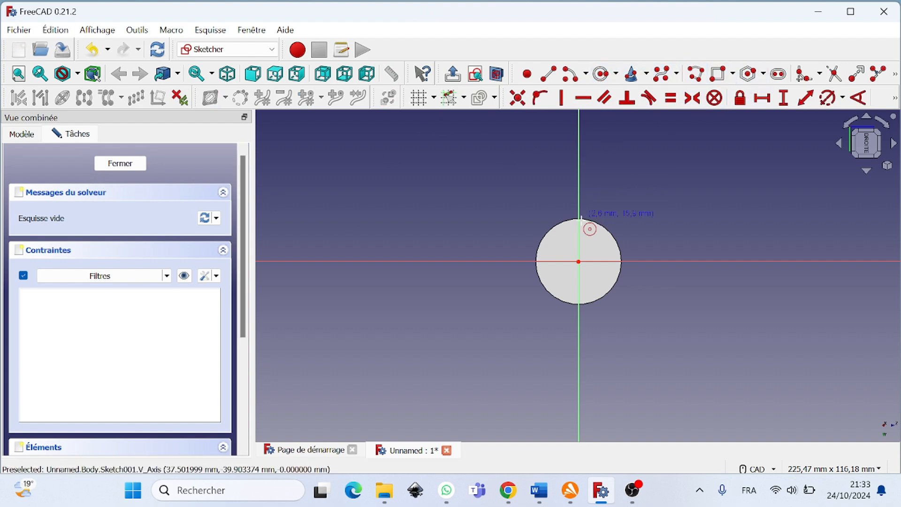
left_click(578, 261)
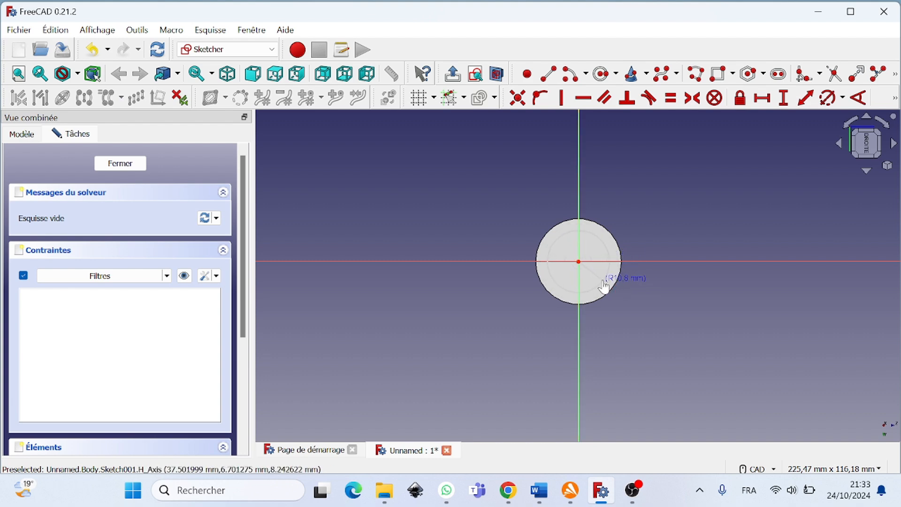
left_click(604, 281)
right_click(720, 285)
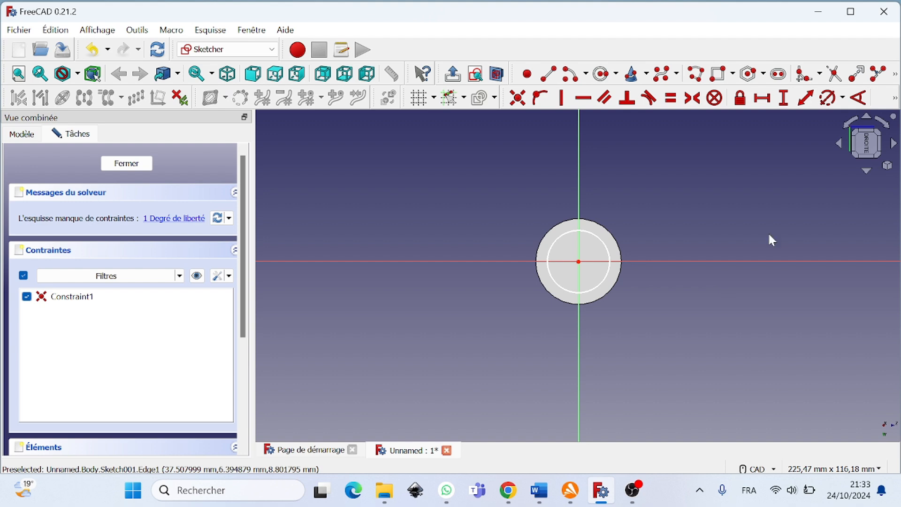
Step: Set the circle's diameter to 20 mm and close the sketch
left_click(828, 97)
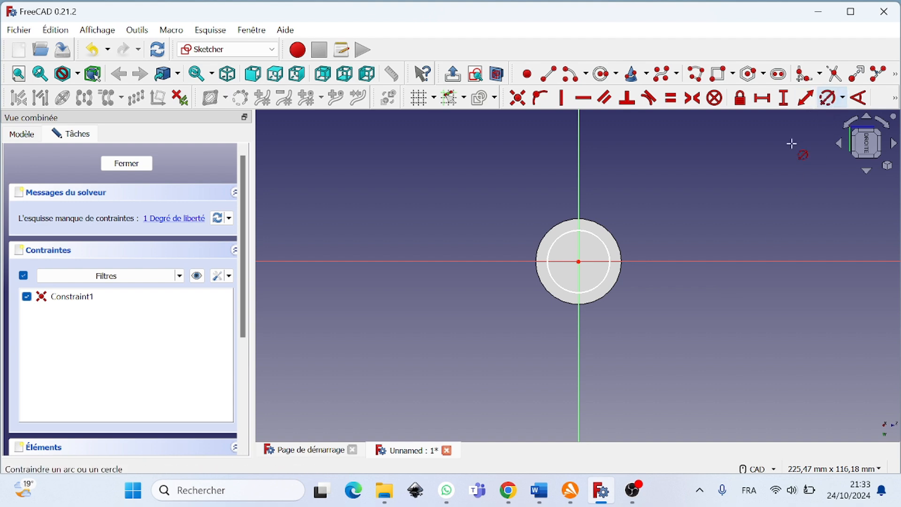
left_click(597, 283)
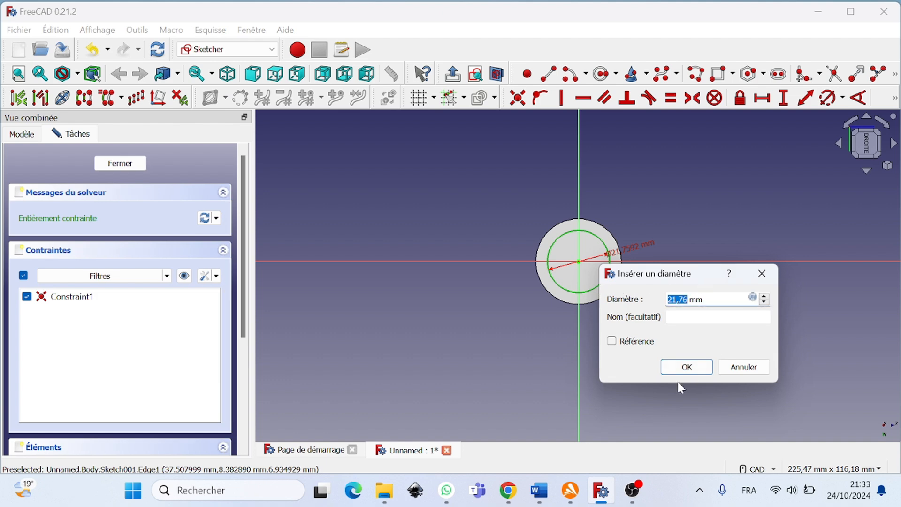
type("20")
key("Return")
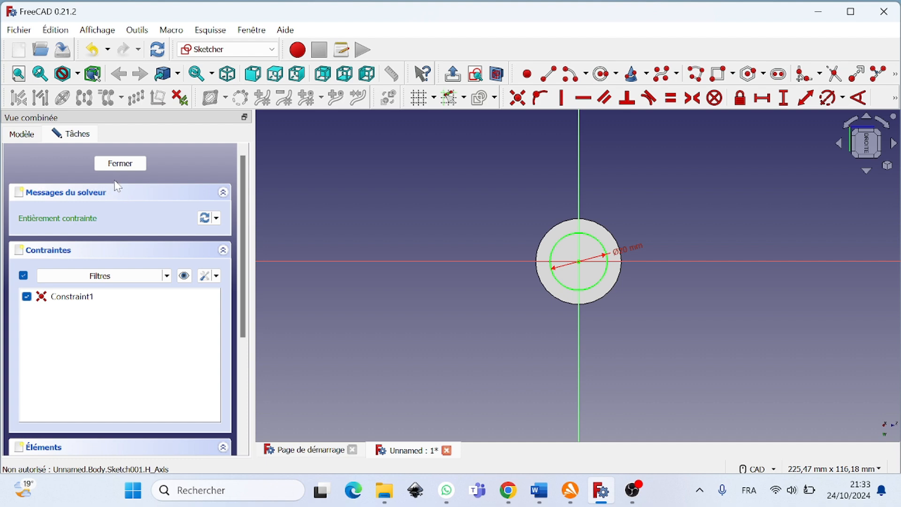
left_click(129, 164)
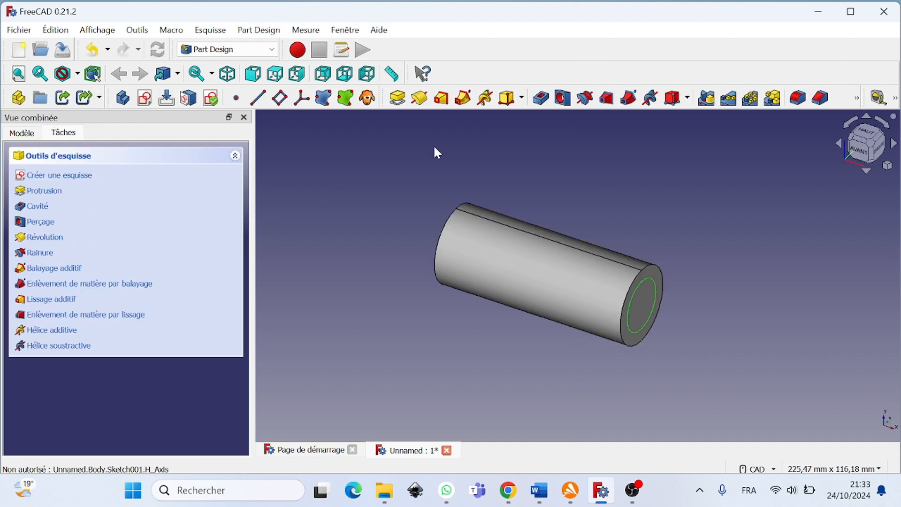
Step: Cut a pocket from the circle sketch through the whole cylinder, using the type À travers tout
left_click(539, 99)
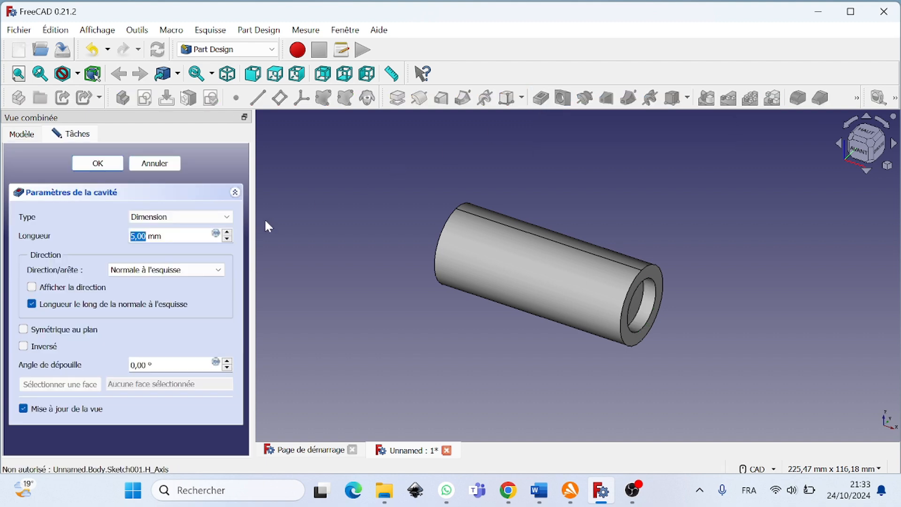
left_click(196, 217)
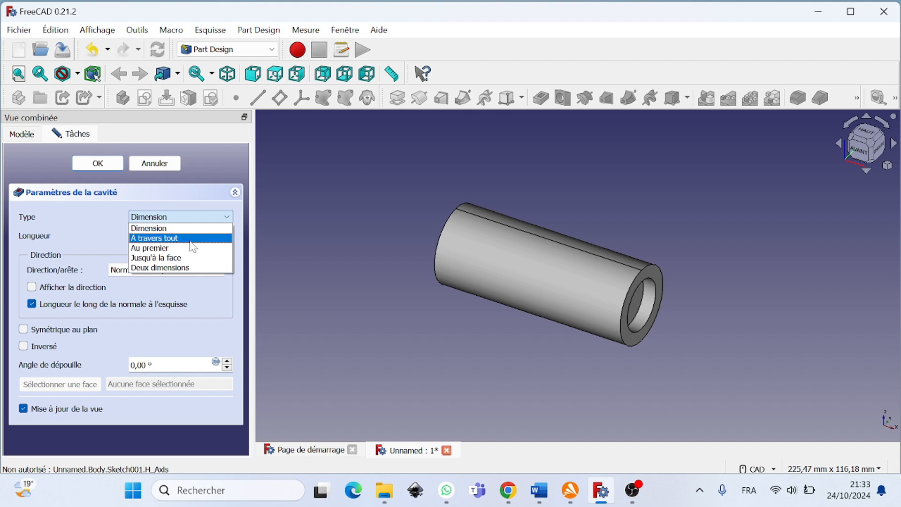
left_click(189, 239)
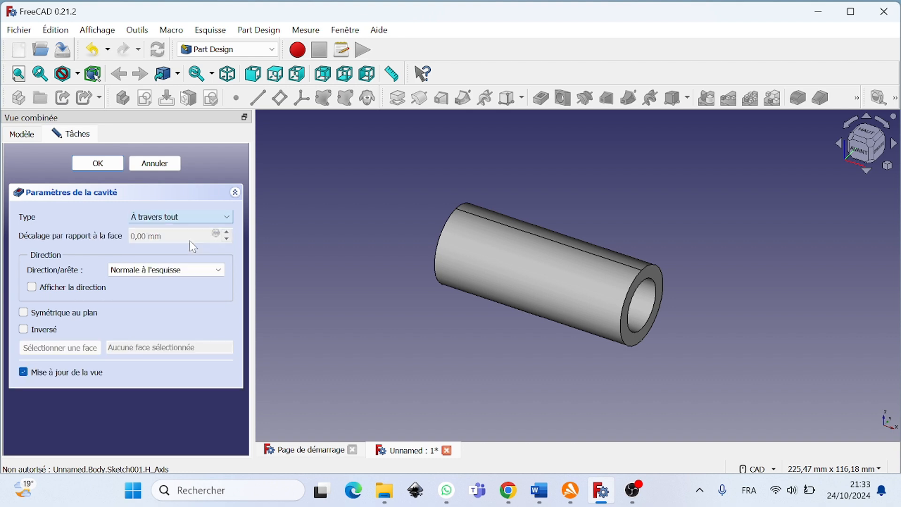
left_click(108, 164)
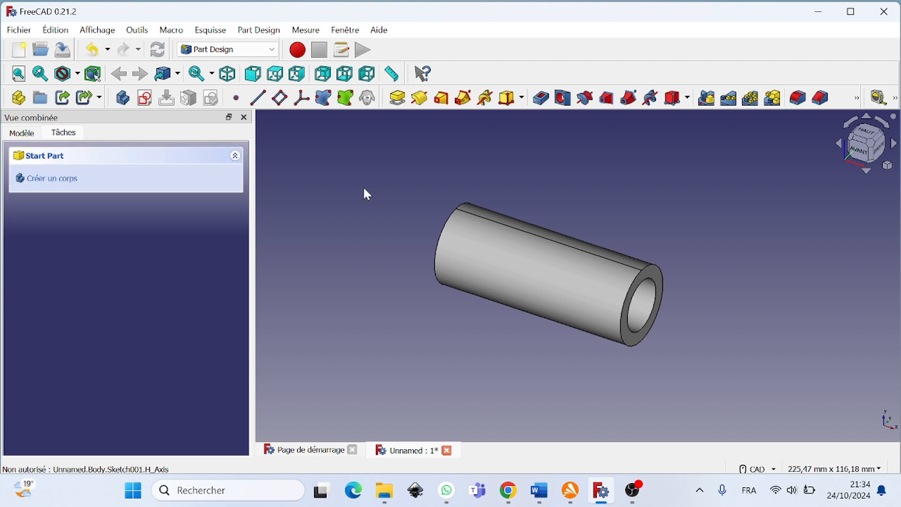
Step: Examine the hollow cylinder and its bore from several sides, ending with the right end face in view
left_click(838, 143)
left_click(839, 143)
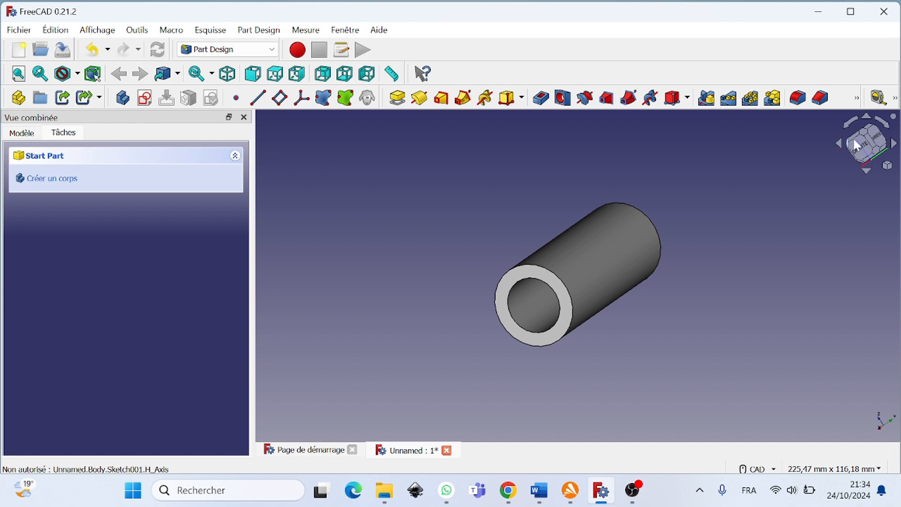
left_click(867, 169)
left_click(867, 168)
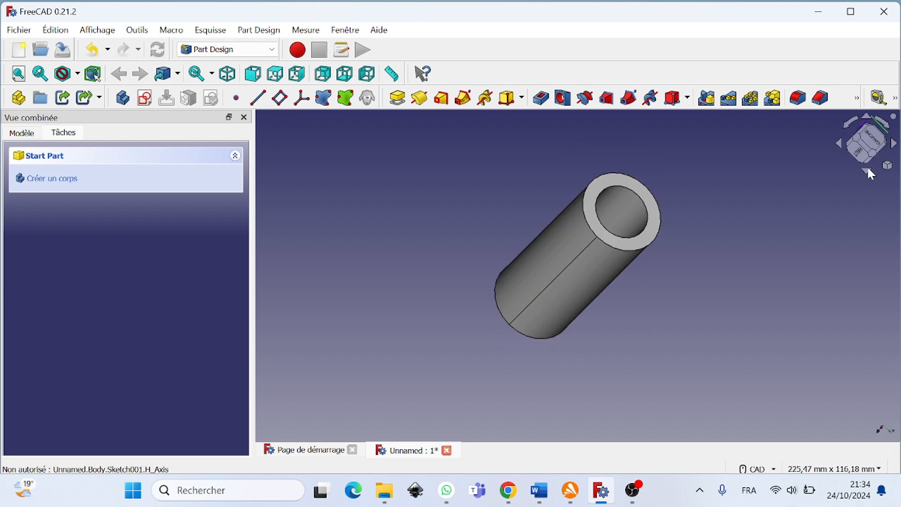
left_click(867, 169)
left_click(867, 170)
left_click(867, 170)
left_click(867, 170)
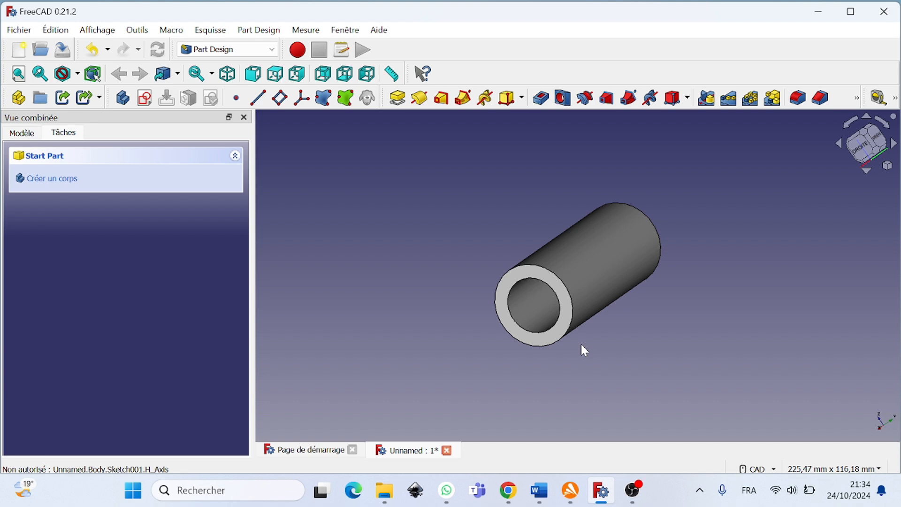
Step: Start a sketch on the tube's right end face and draw a rectangle about 6.4 × 4.4 mm across the lower wall, straddling the vertical axis
left_click(516, 341)
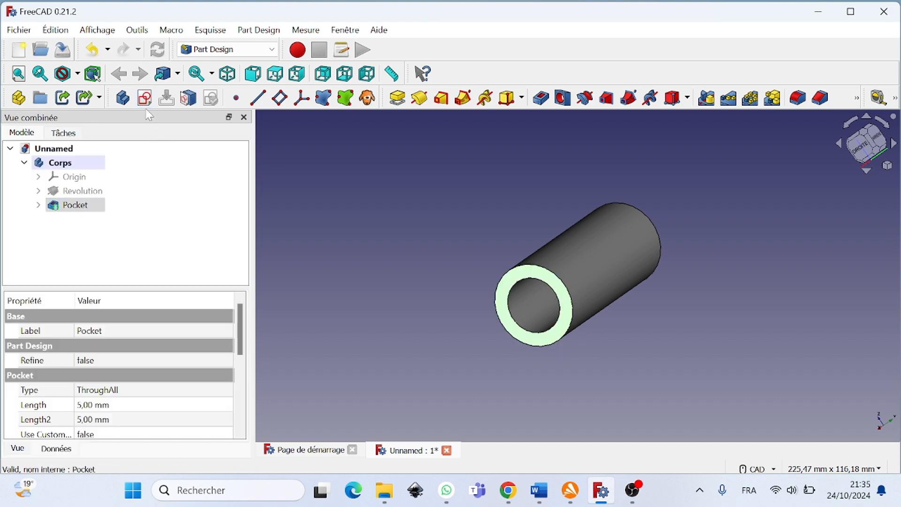
left_click(145, 100)
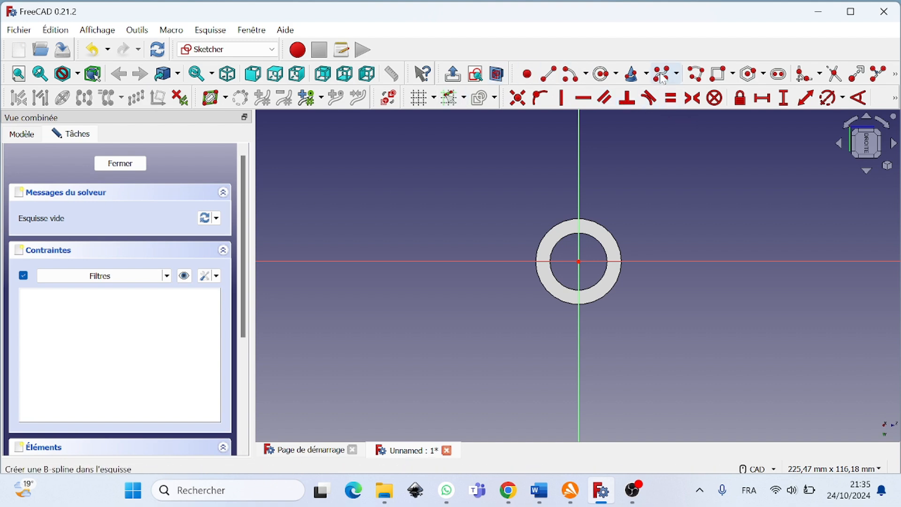
left_click(722, 80)
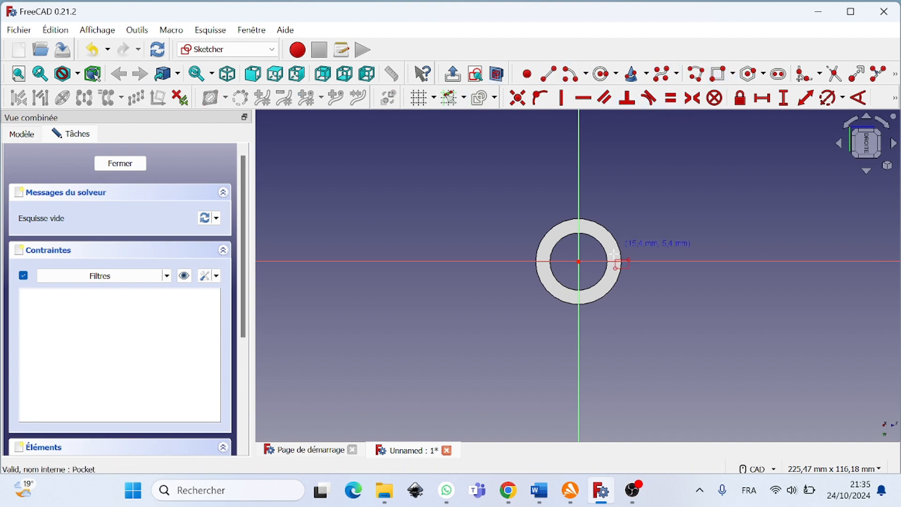
left_click(569, 296)
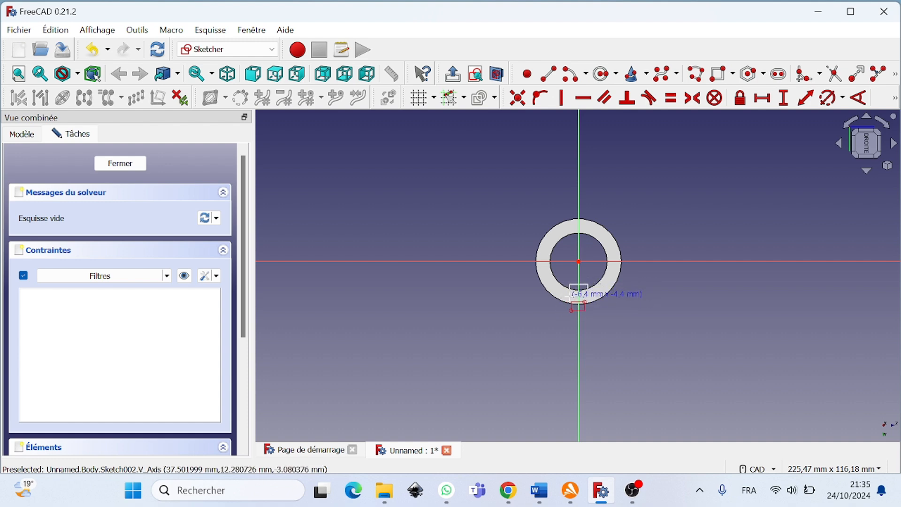
left_click(588, 284)
right_click(520, 387)
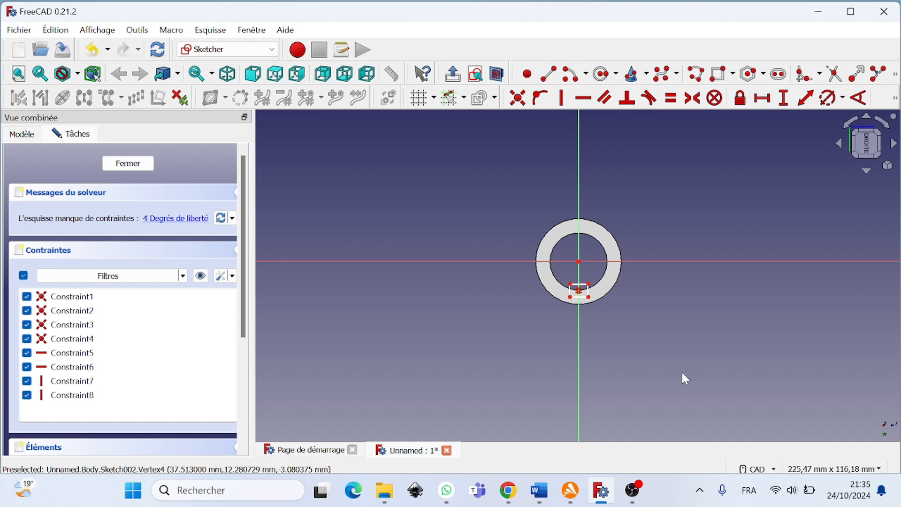
Step: Make the rectangle's two lower corners symmetric about the vertical axis and delete the redundant horizontal constraint, Constraint6
left_click(589, 298)
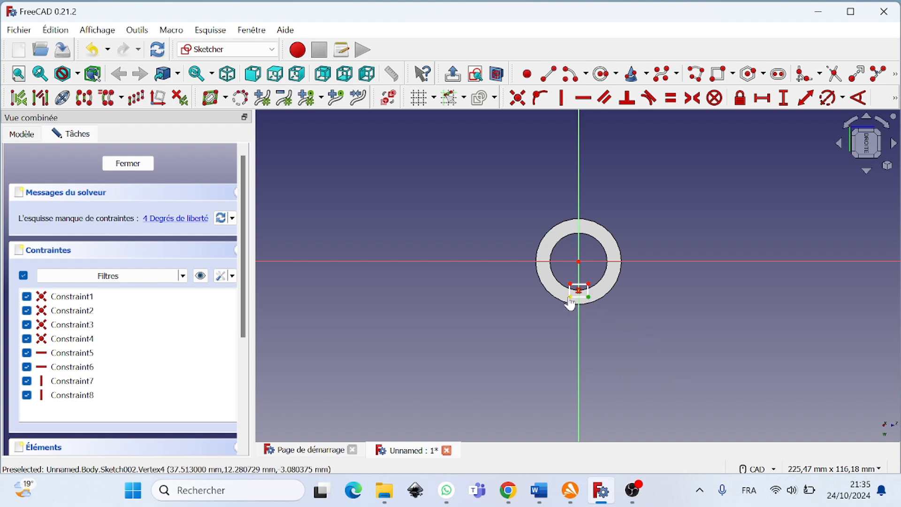
left_click(569, 299)
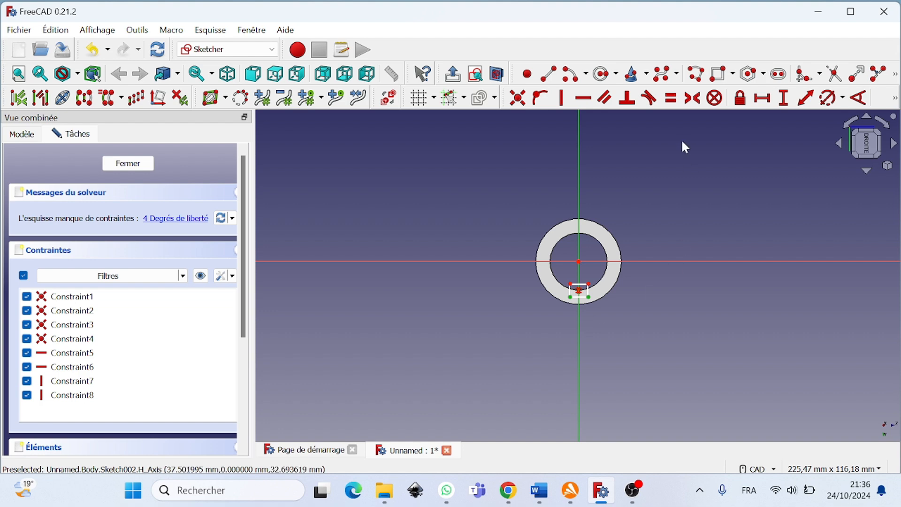
left_click(696, 99)
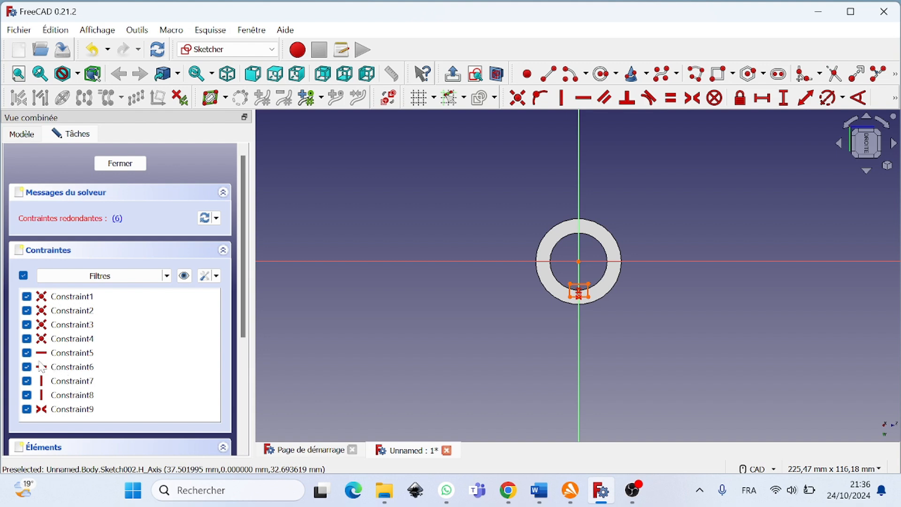
left_click(71, 371)
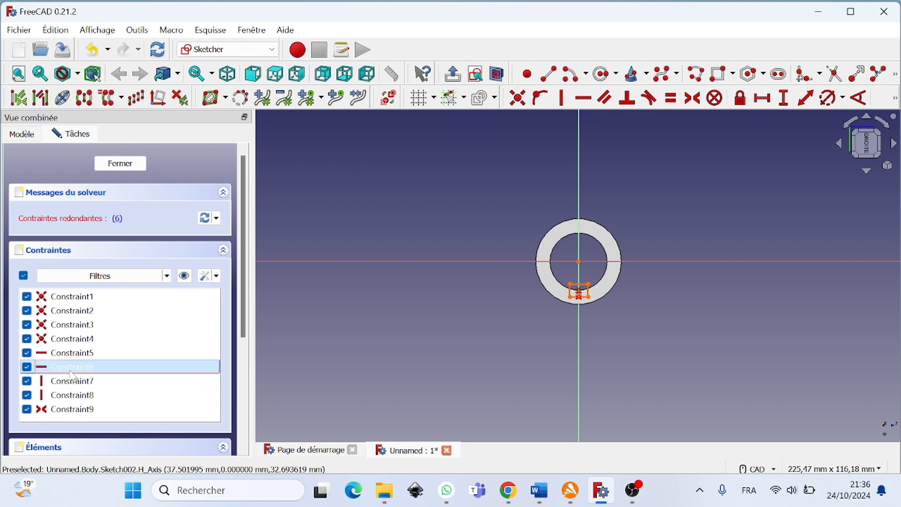
key("Delete")
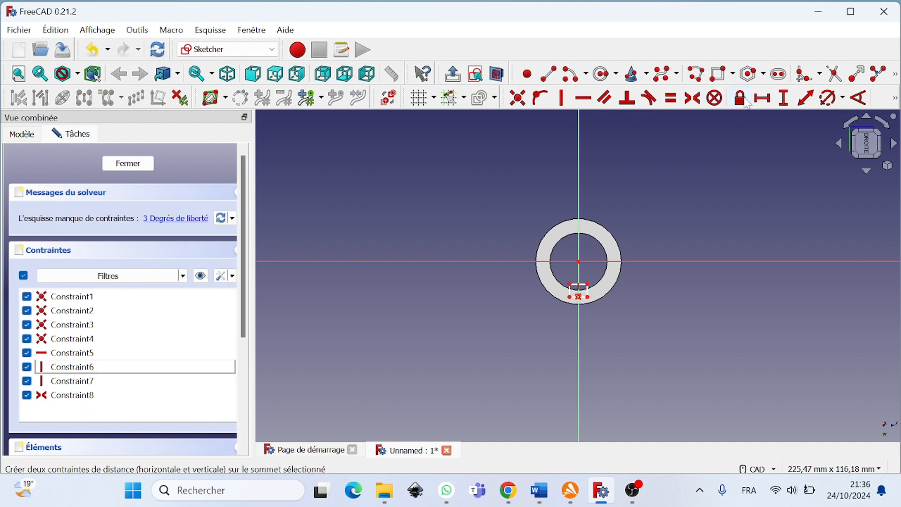
Step: Set the small rectangle's height to 5 mm and place the dimension outside the ring, to its left
left_click(783, 97)
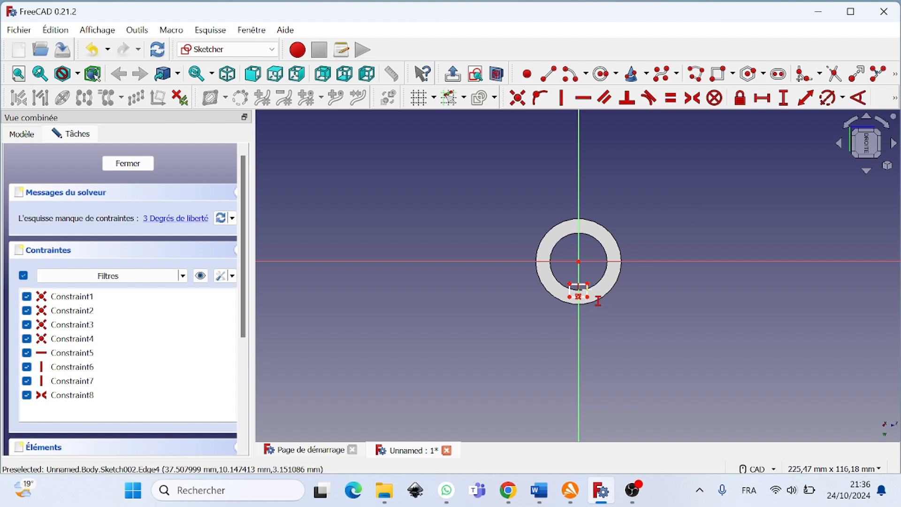
left_click(589, 293)
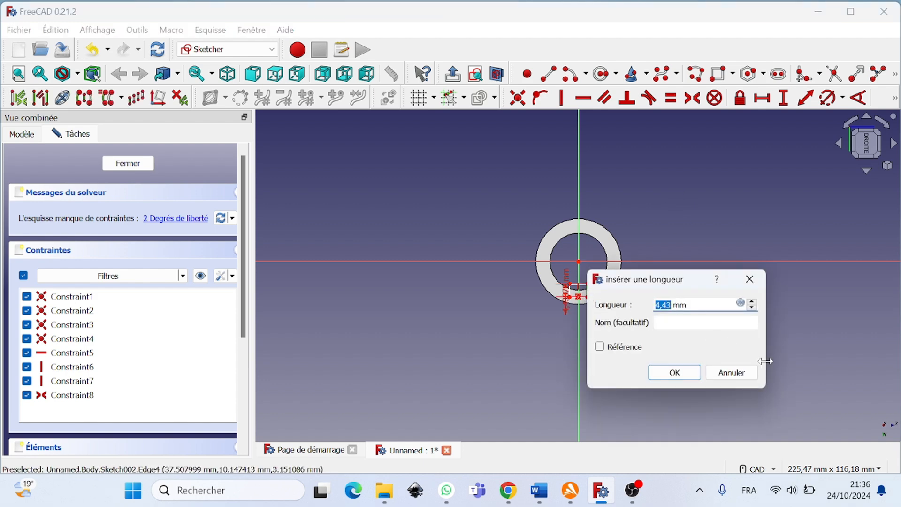
type("5")
key("Return")
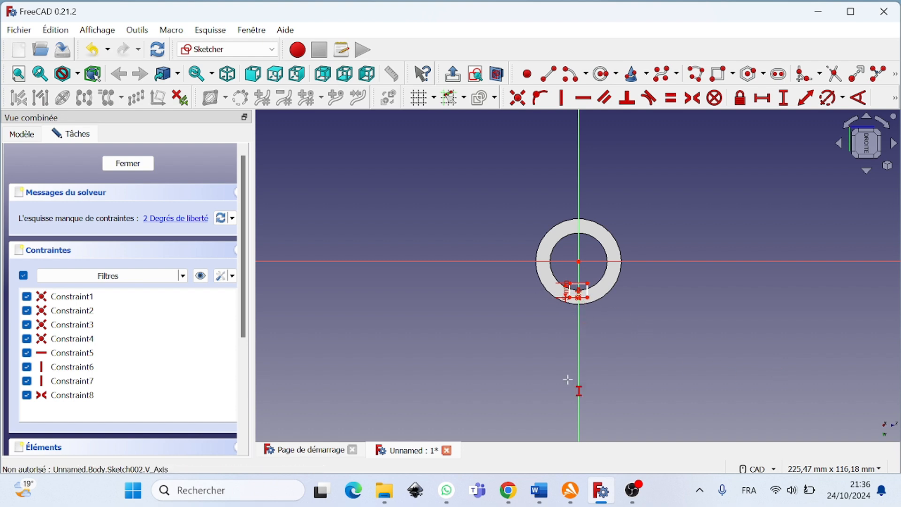
key("Escape")
key("i")
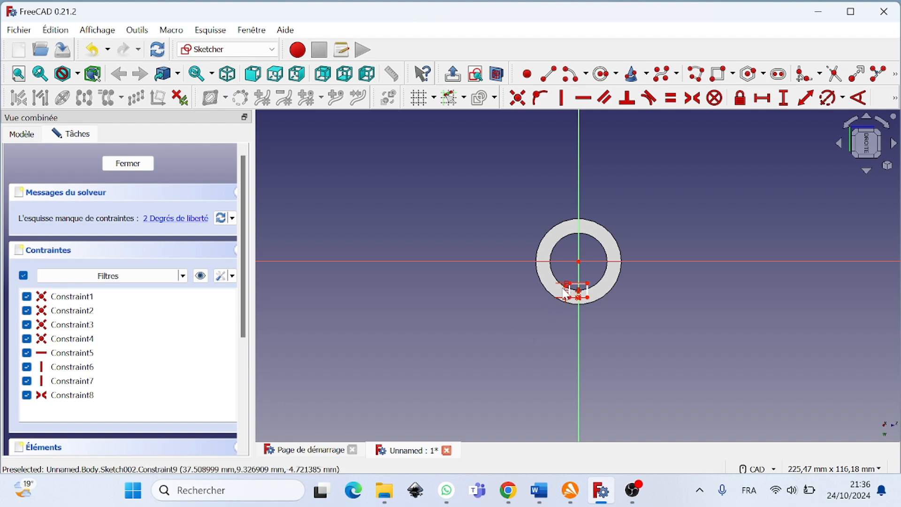
left_click_drag(564, 289, 479, 304)
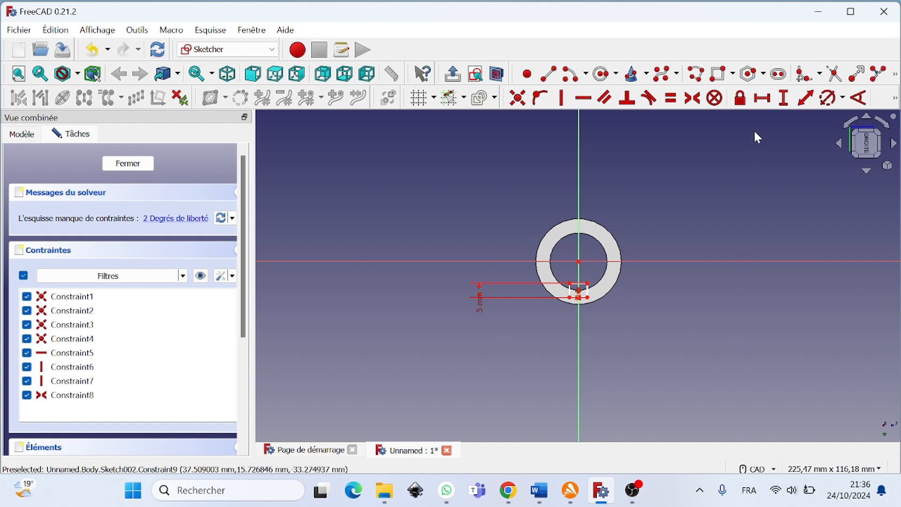
Step: Set the small rectangle's width to 6 mm and place the dimension above the ring
left_click(762, 98)
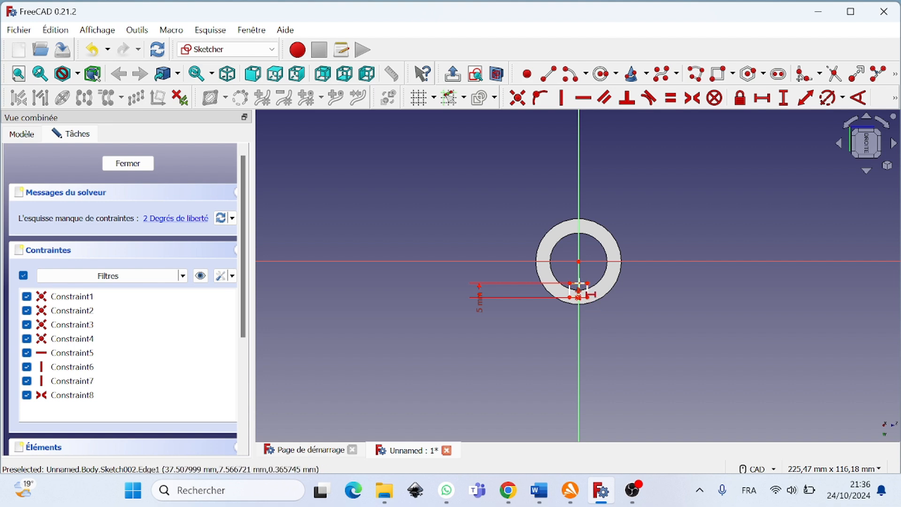
left_click(581, 282)
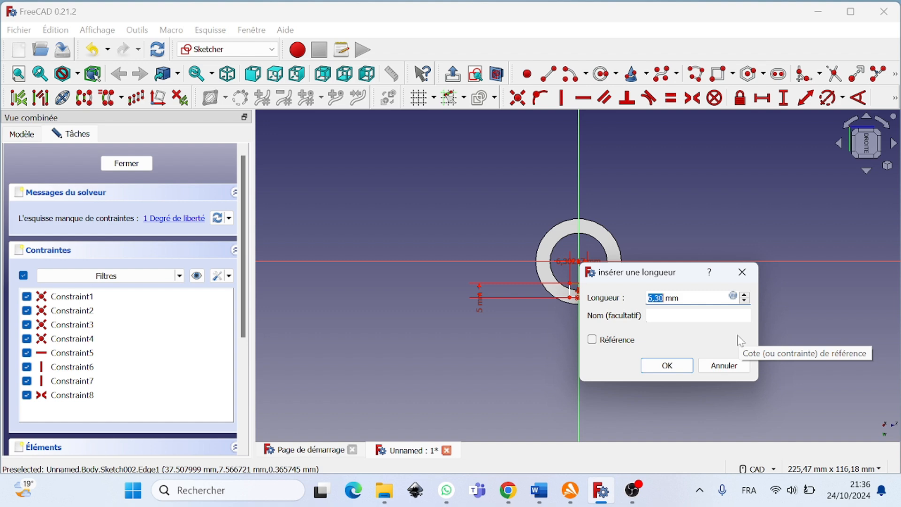
type("6")
key("Return")
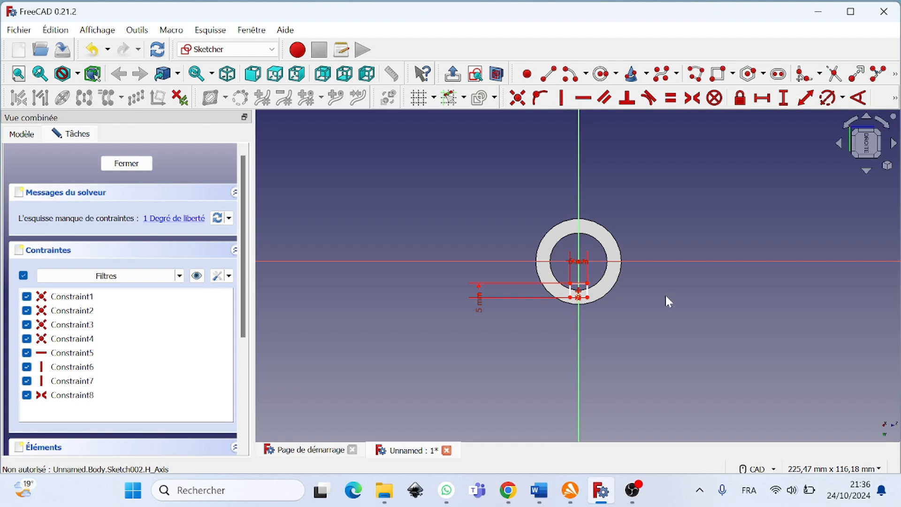
left_click(578, 203)
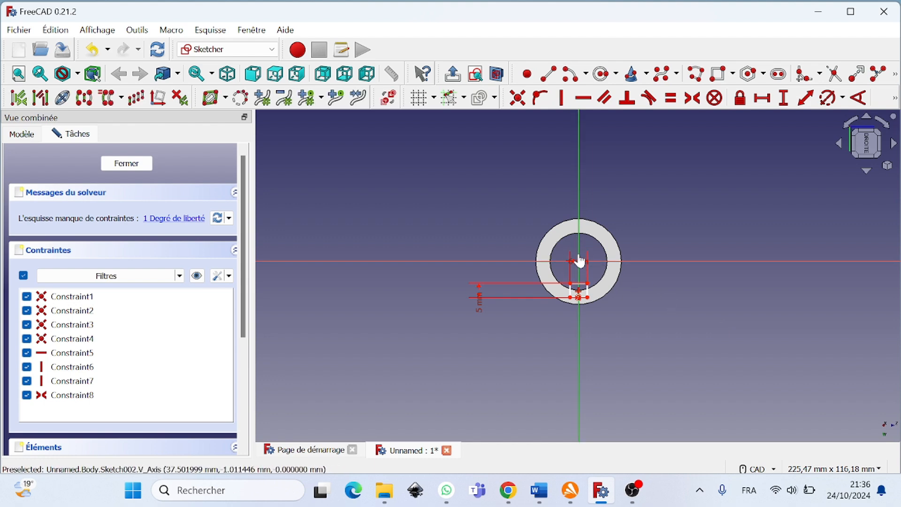
left_click(578, 229)
left_click(579, 259)
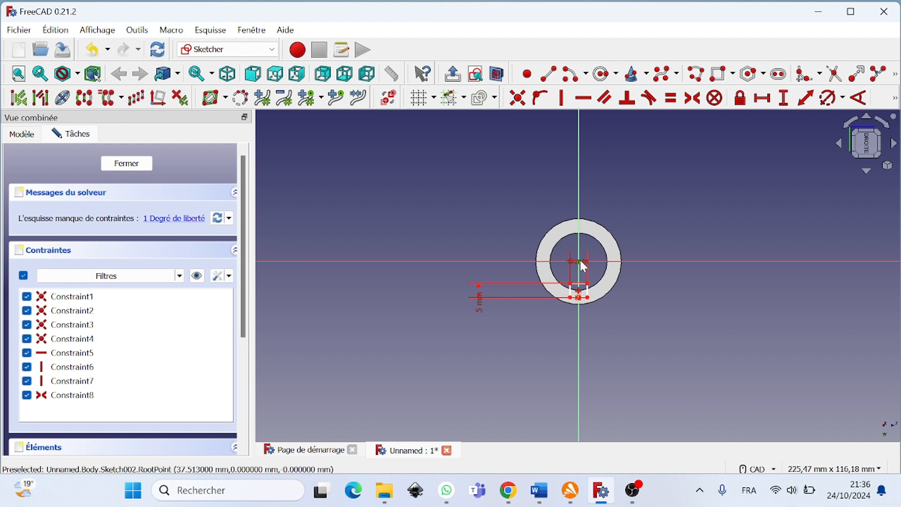
left_click_drag(588, 249, 589, 161)
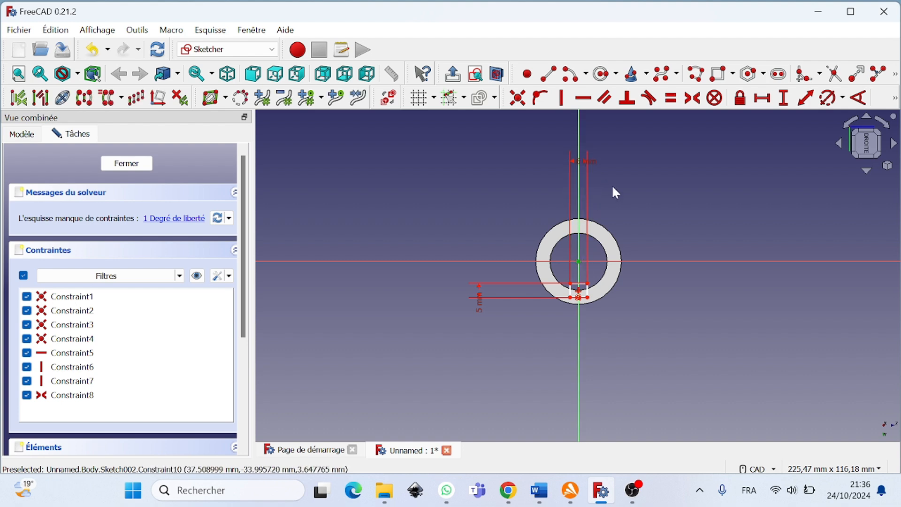
left_click(621, 190)
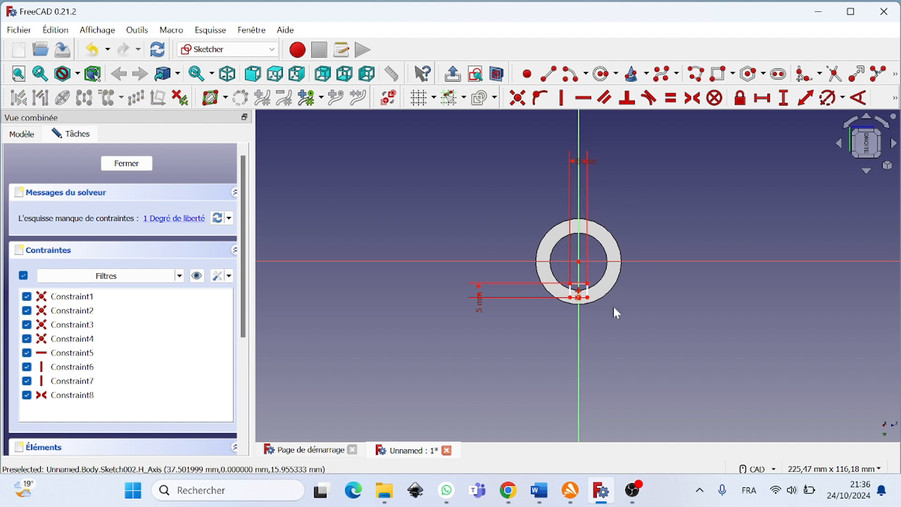
left_click(588, 286)
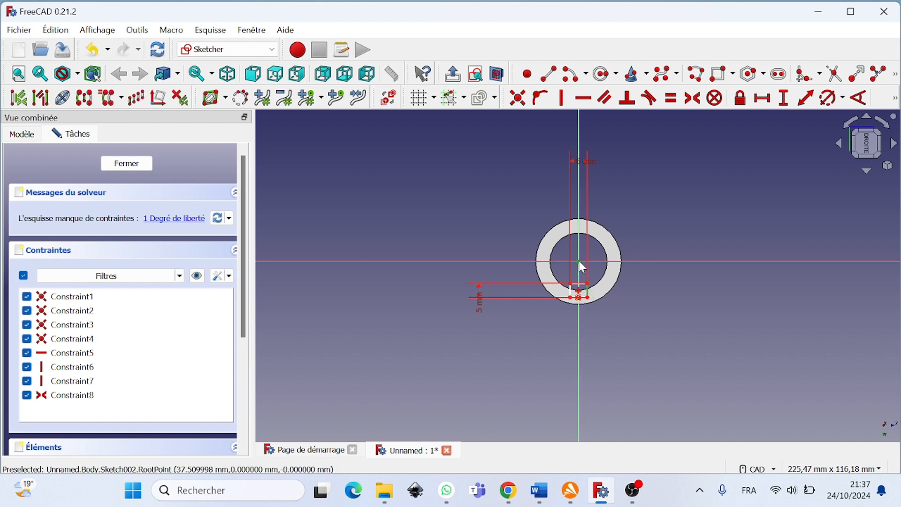
left_click(783, 98)
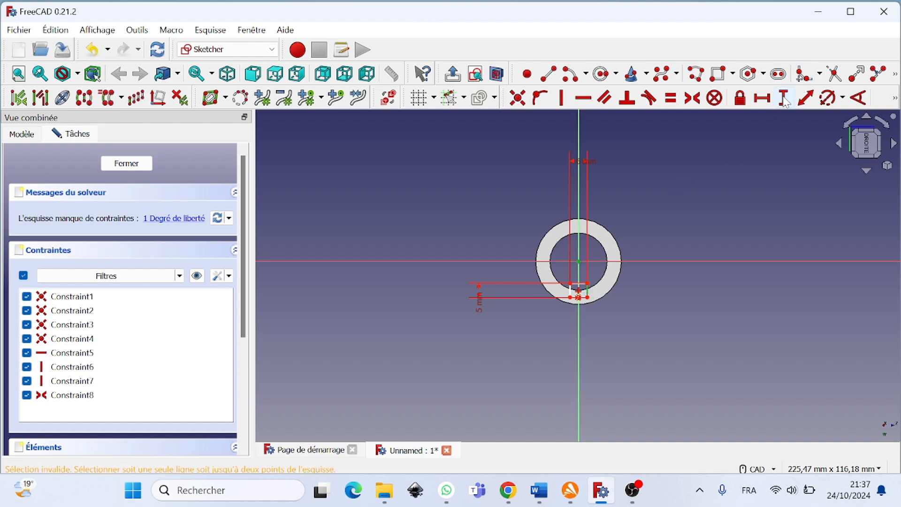
left_click(588, 290)
left_click(783, 98)
Step: Set the vertical distance from the origin to the rectangle's upper-right corner to 7 mm, place the dimension outside the ring and close the sketch
left_click(579, 262)
left_click(587, 284)
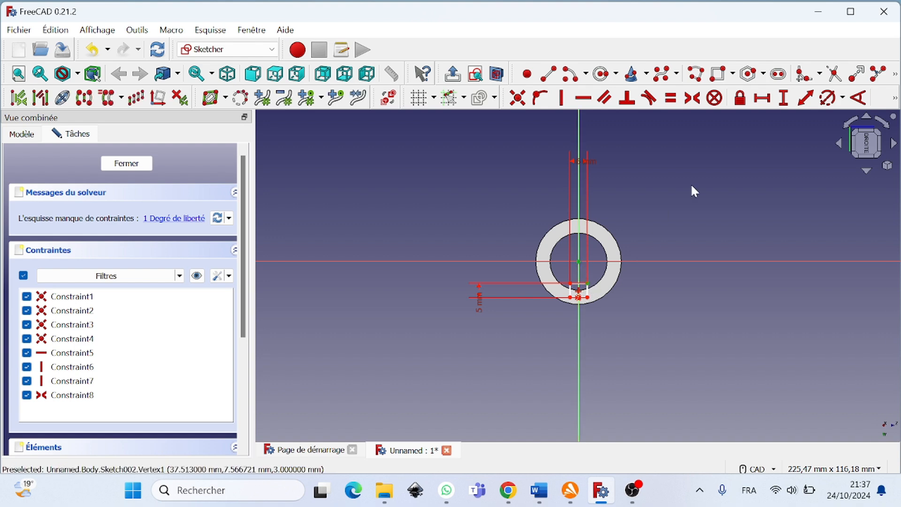
left_click(784, 98)
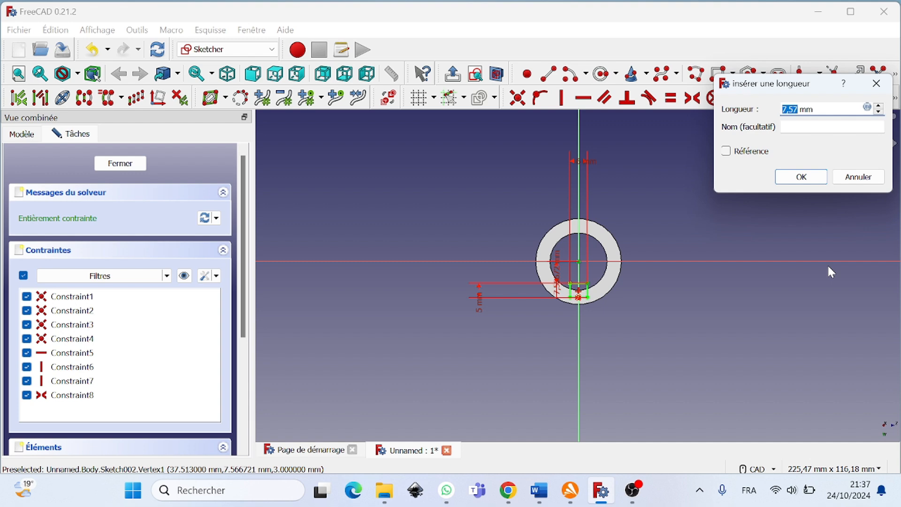
type("7")
key("Return")
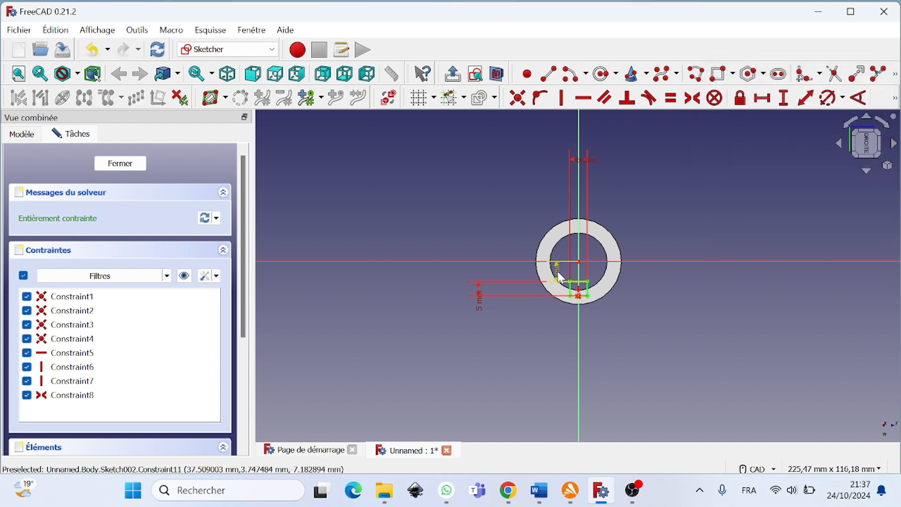
left_click_drag(556, 271, 478, 276)
left_click(116, 166)
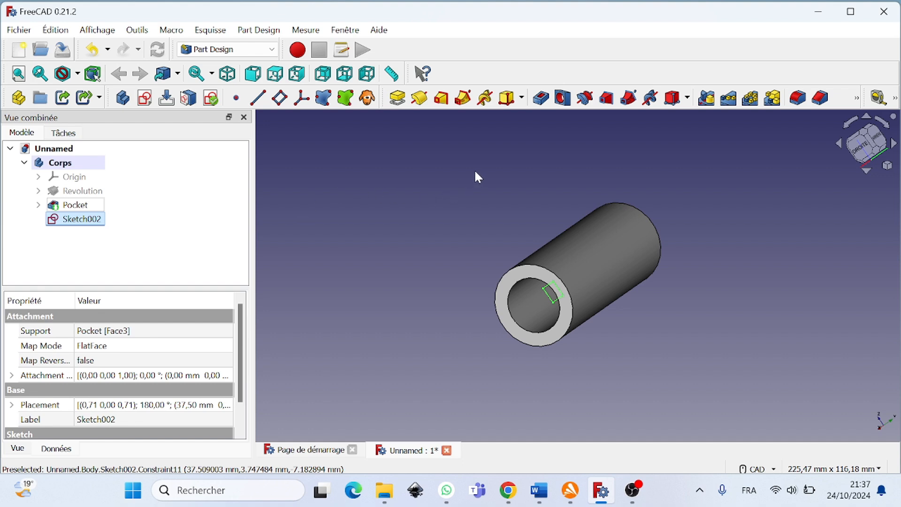
Step: Pocket the keyway sketch through all (À travers tout) along the tube, checking the groove at the far end before accepting
left_click(541, 99)
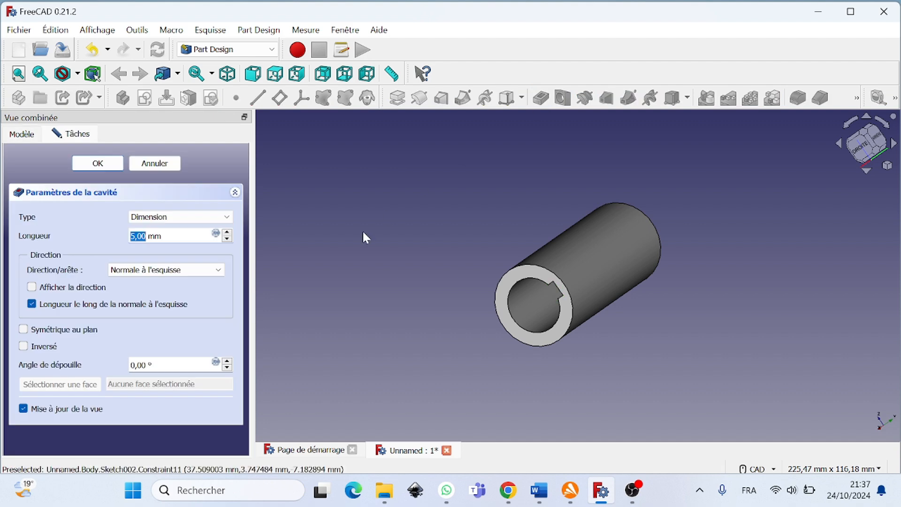
left_click(160, 217)
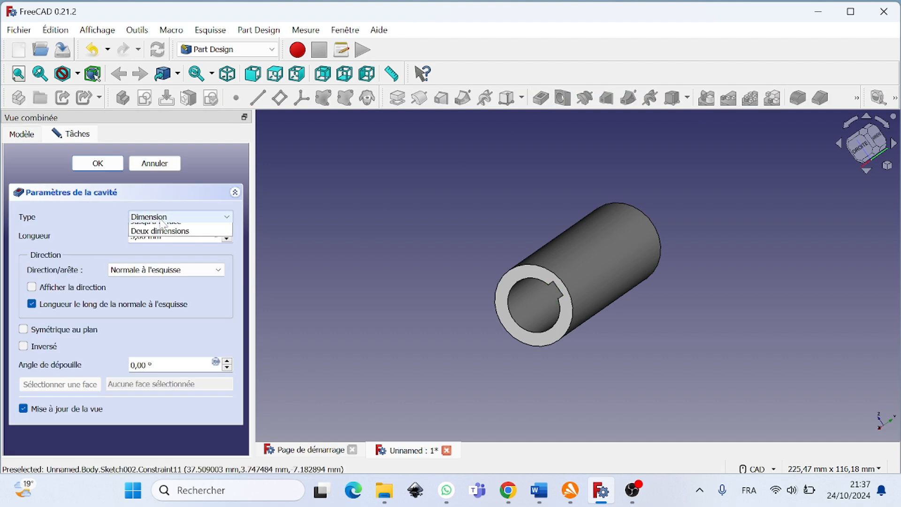
left_click(163, 239)
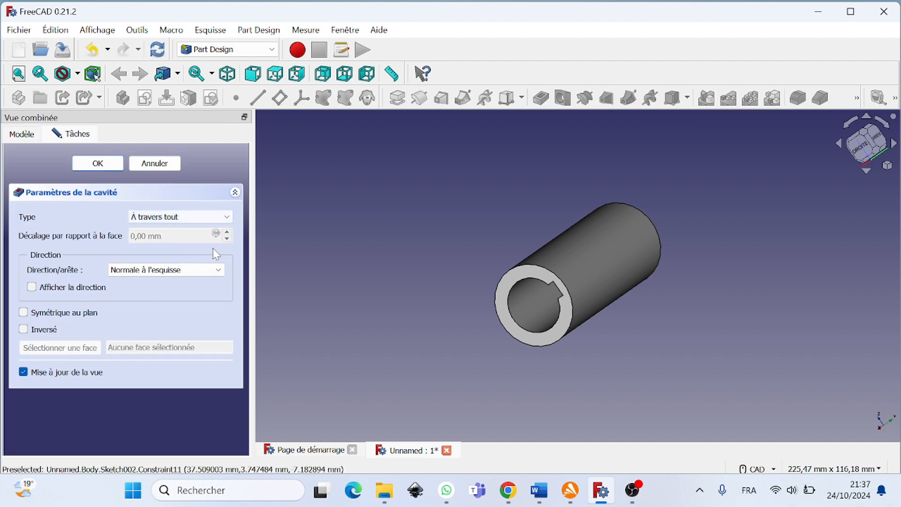
left_click(838, 142)
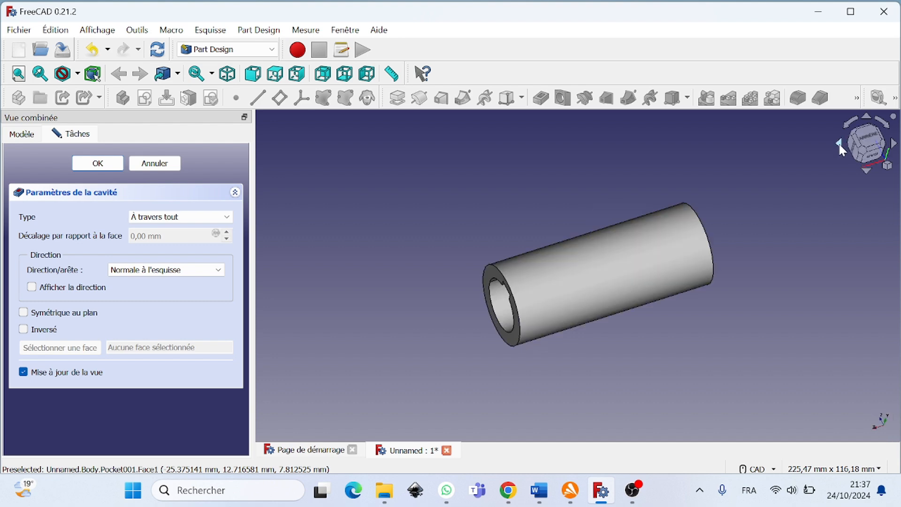
left_click(838, 142)
left_click(837, 142)
left_click(838, 142)
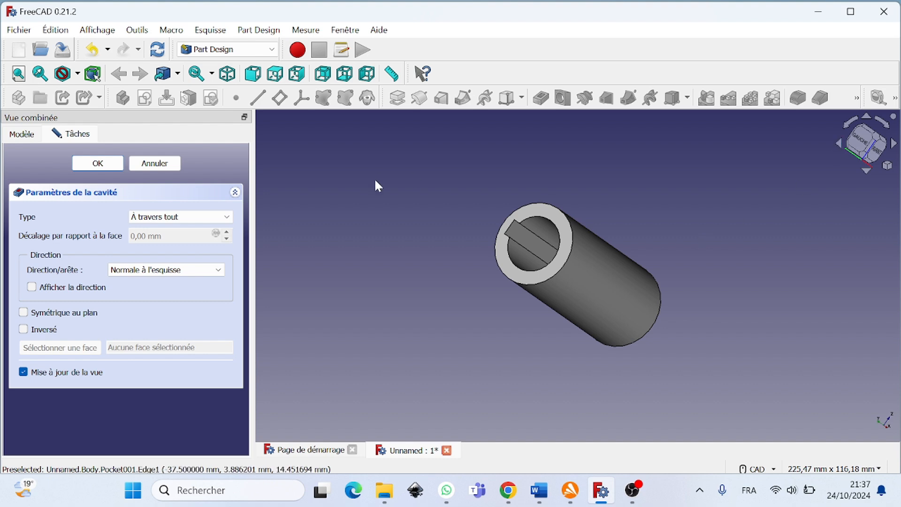
left_click(98, 164)
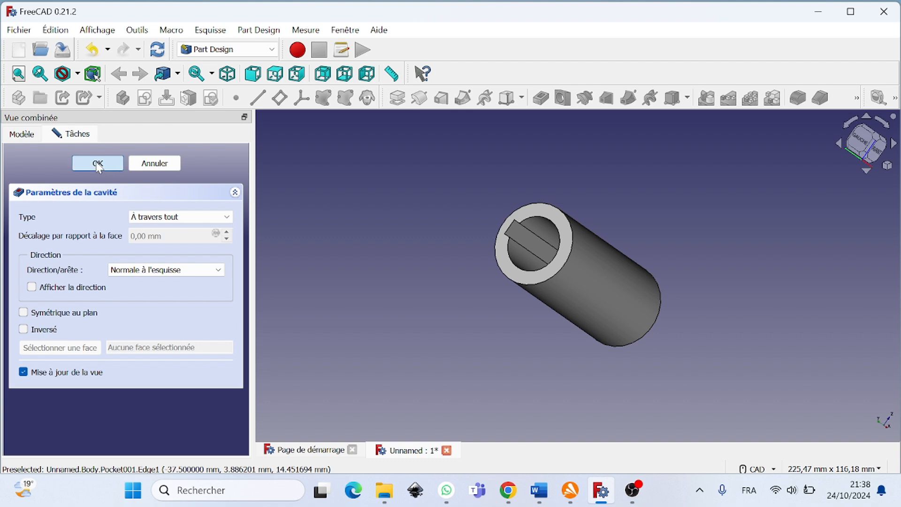